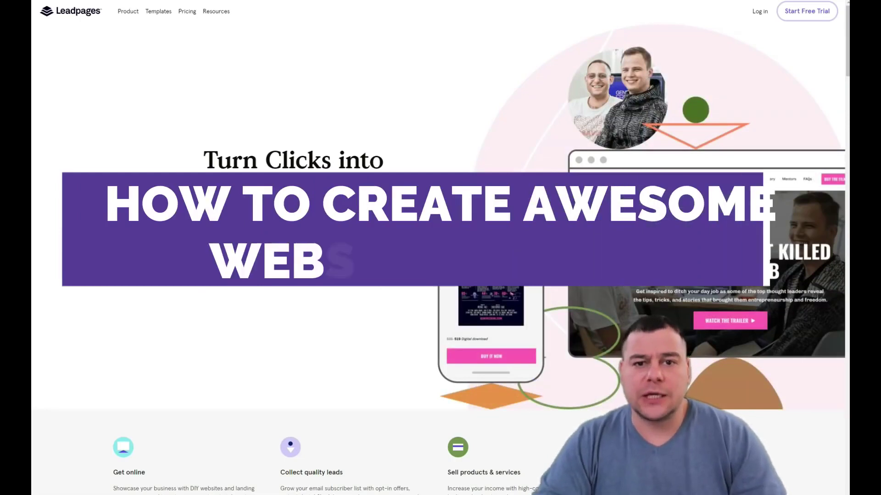
Step: From the dashboard's Landing Pages area, start a new landing page to reach the templates gallery
scroll(441, 247, down, 15)
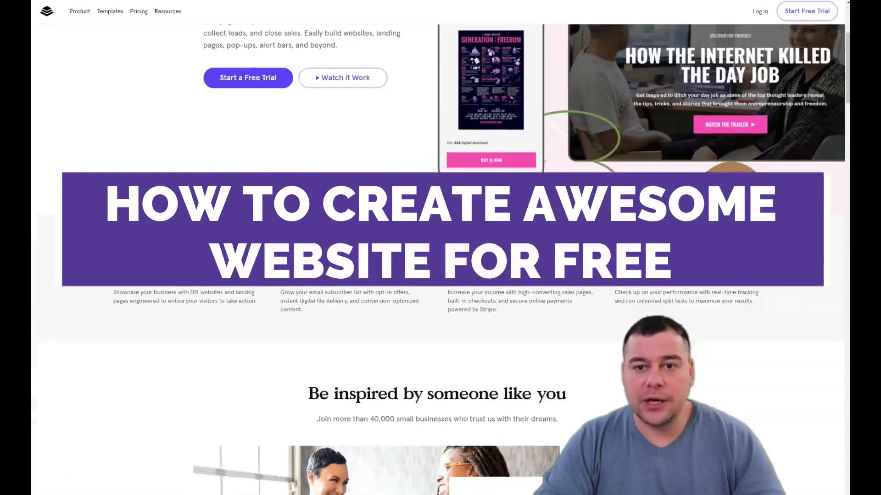
scroll(440, 247, down, 10)
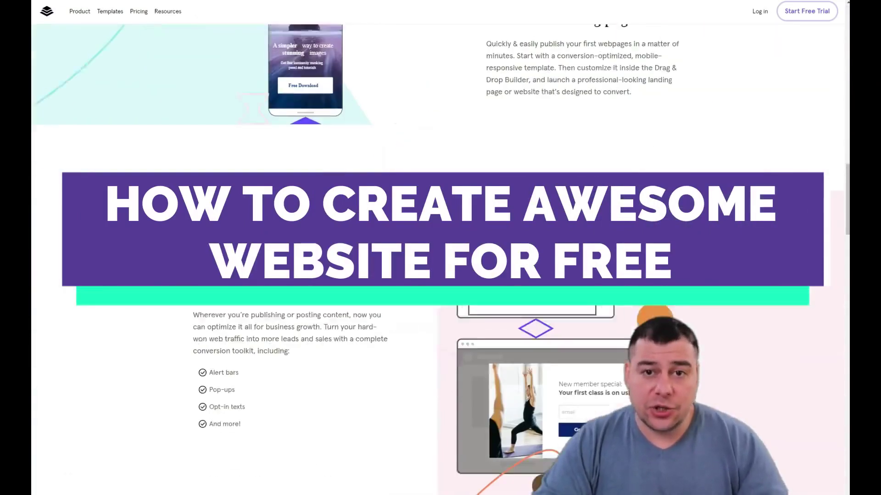
scroll(440, 248, down, 5)
scroll(440, 248, down, 8)
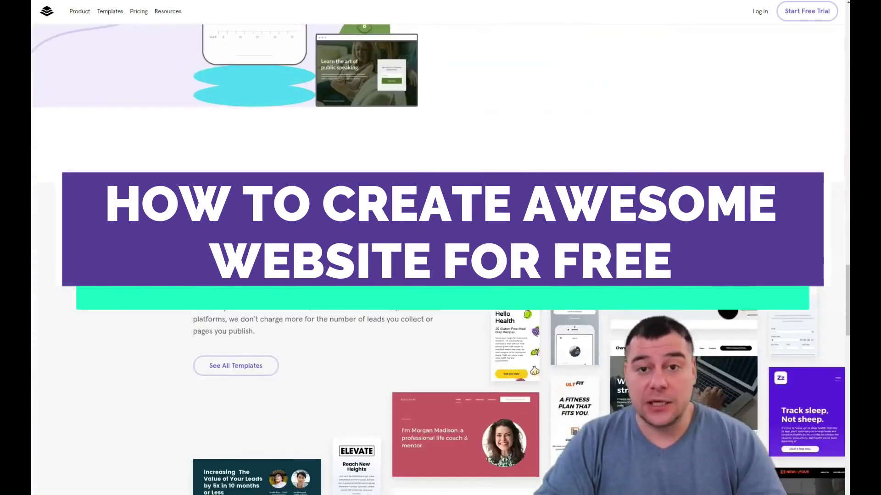
scroll(440, 248, down, 8)
scroll(441, 247, down, 10)
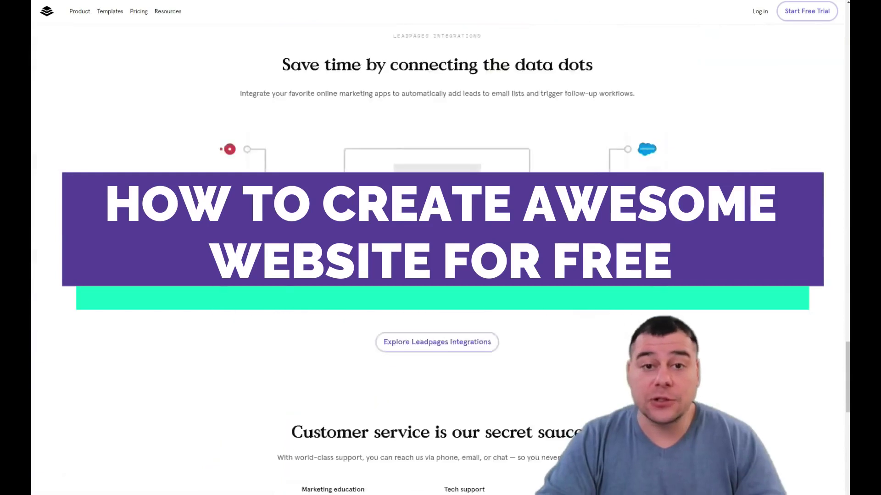
scroll(440, 248, down, 8)
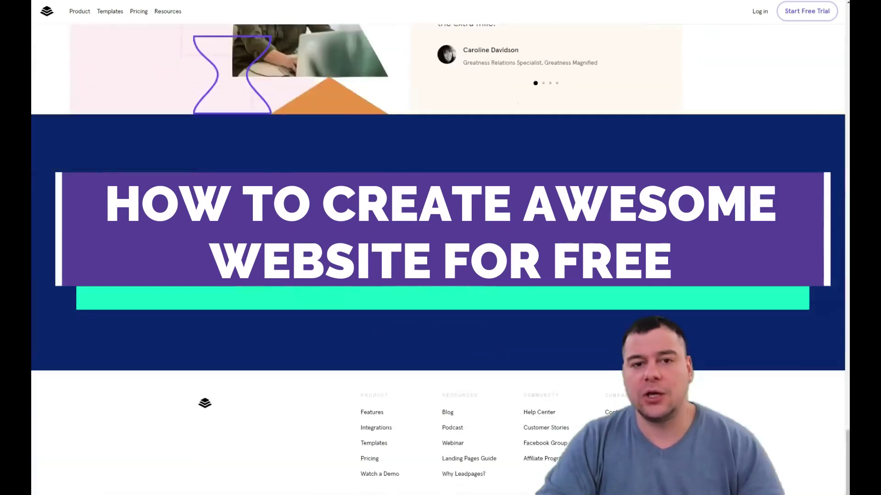
scroll(440, 247, up, 9)
scroll(440, 248, up, 12)
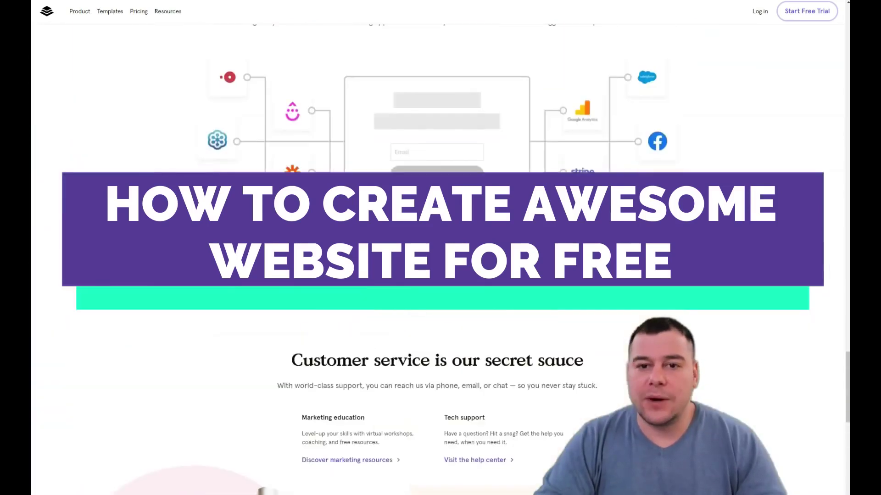
scroll(440, 247, up, 12)
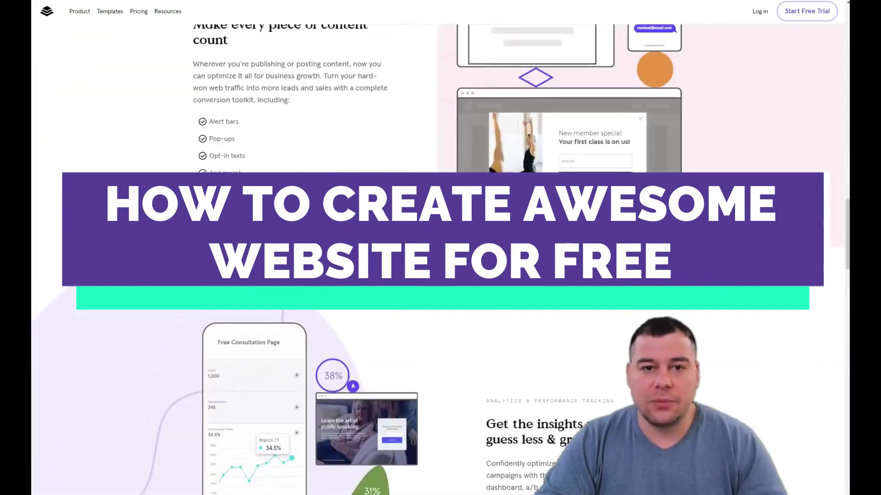
scroll(440, 247, up, 8)
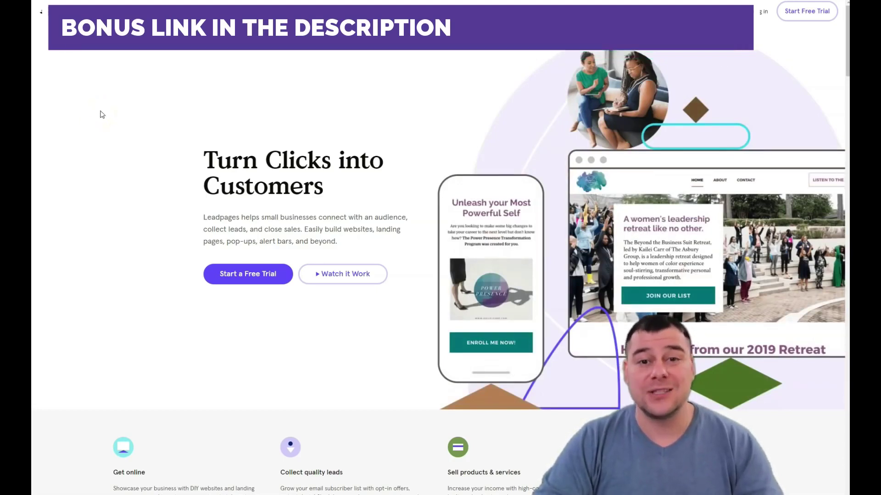
click(87, 83)
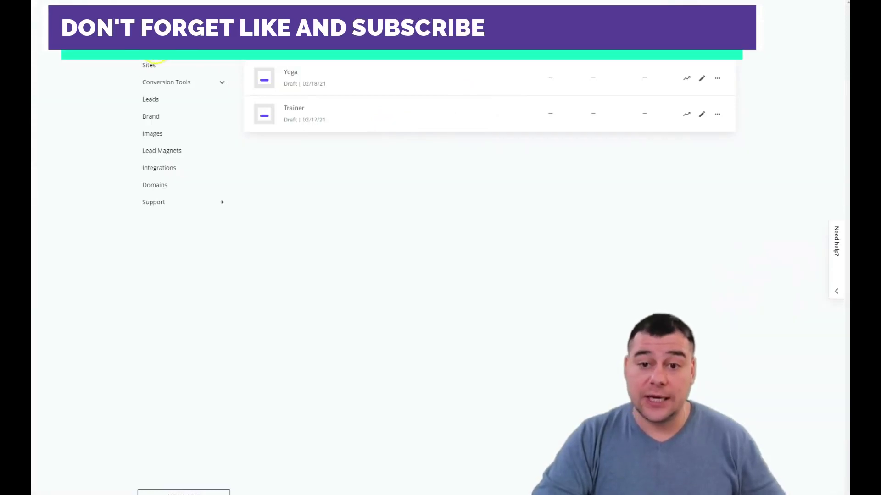
click(148, 67)
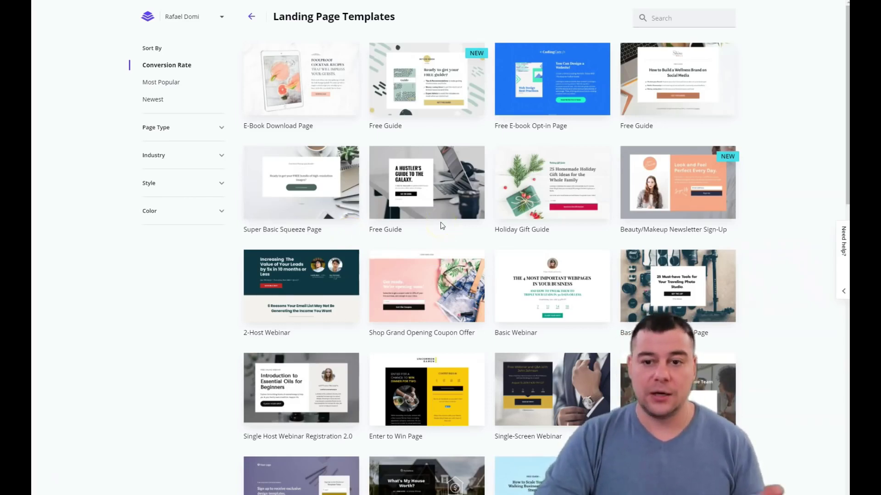
Step: Browse down the Landing Page Templates gallery looking for a fitness template
scroll(440, 222, down, 6)
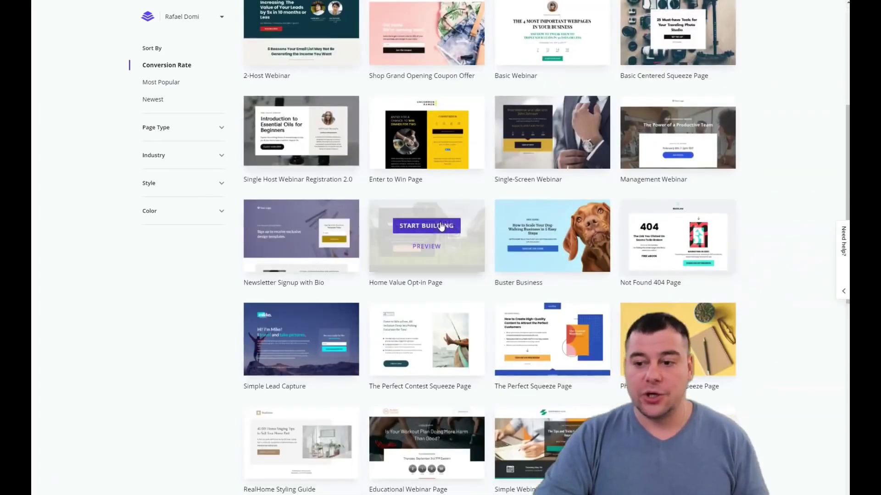
scroll(440, 226, down, 2)
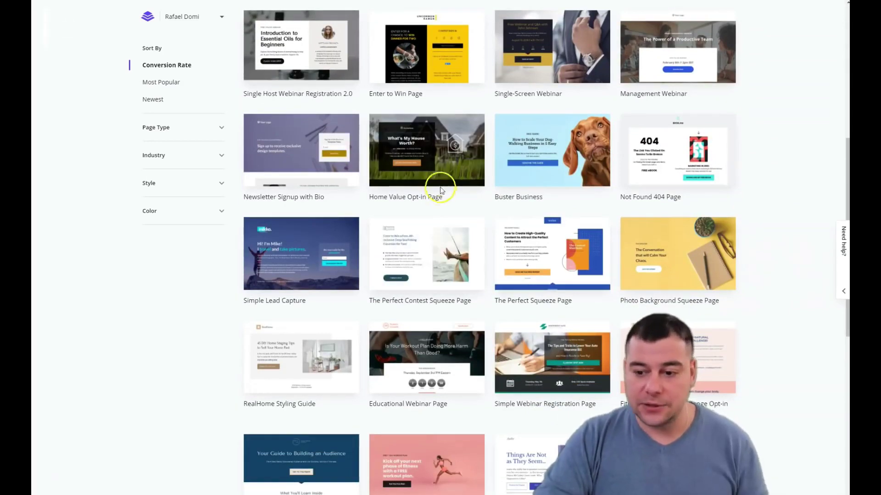
scroll(442, 186, down, 3)
scroll(441, 188, down, 5)
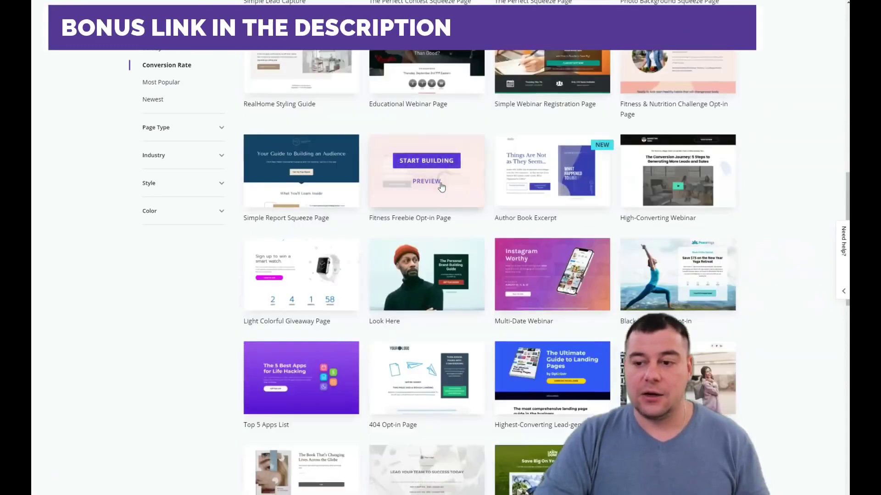
scroll(442, 191, down, 2)
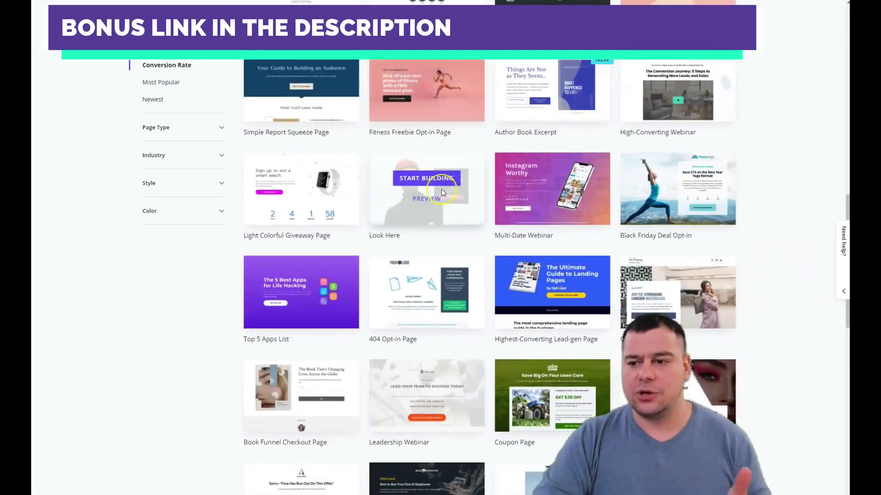
scroll(443, 193, down, 4)
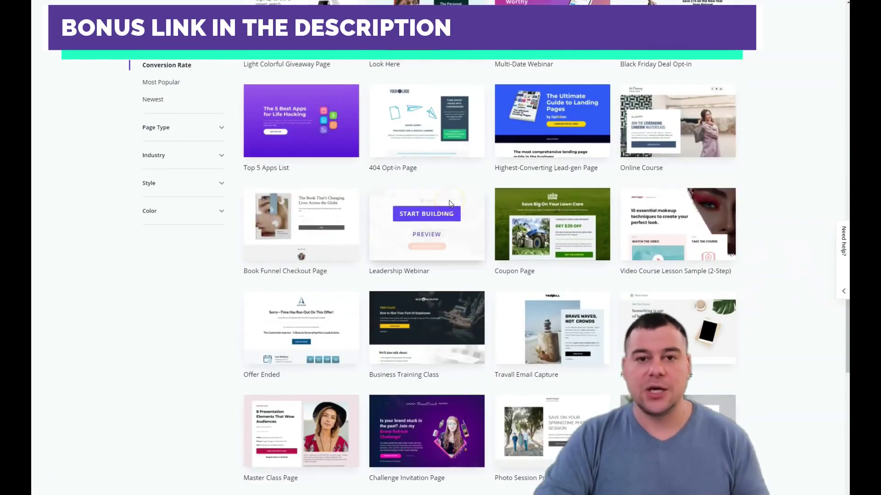
scroll(450, 204, down, 5)
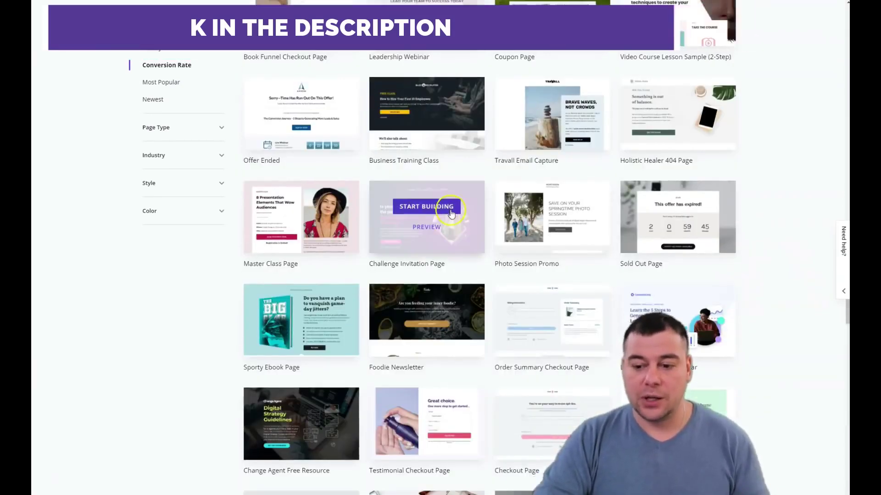
scroll(451, 211, down, 4)
scroll(451, 212, down, 3)
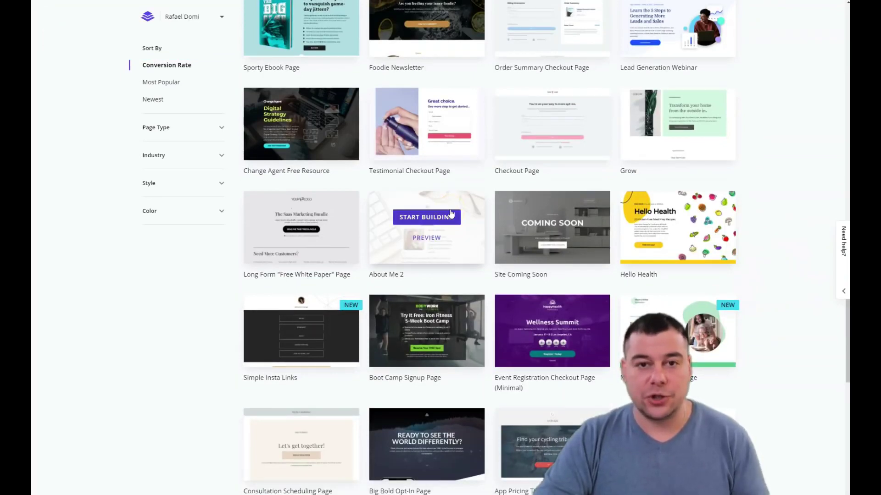
scroll(485, 211, down, 4)
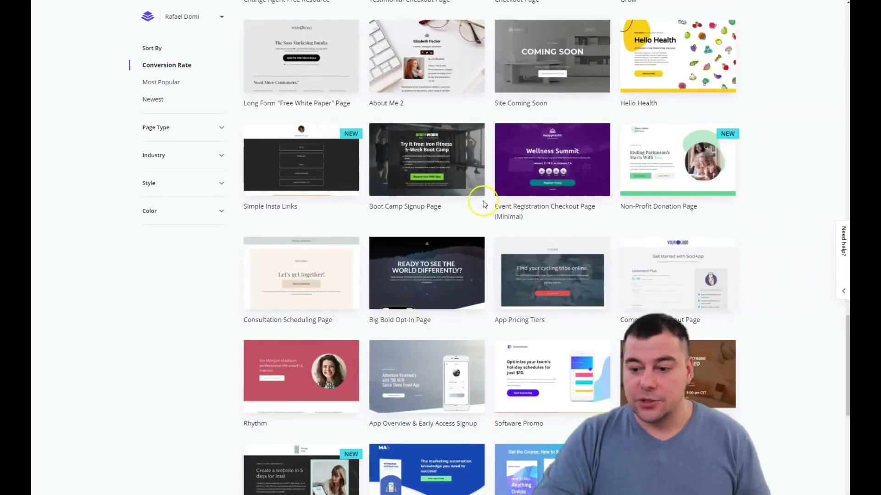
scroll(482, 205, down, 5)
scroll(480, 204, down, 4)
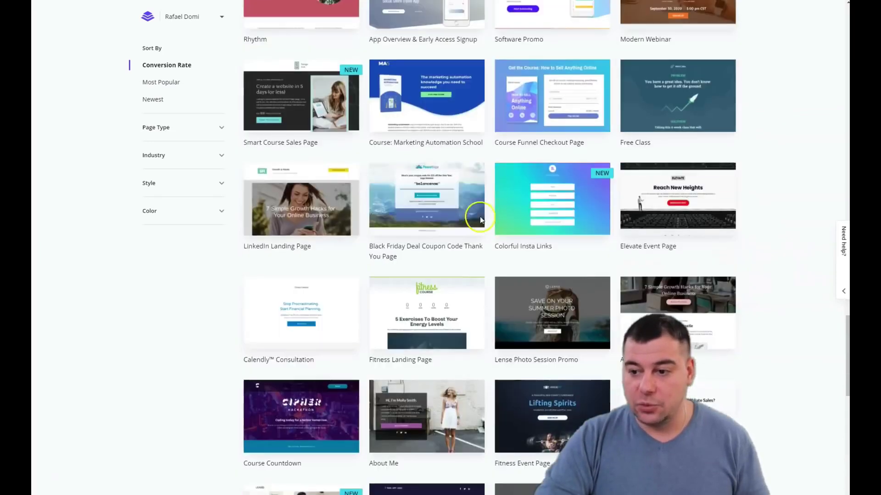
scroll(479, 214, down, 4)
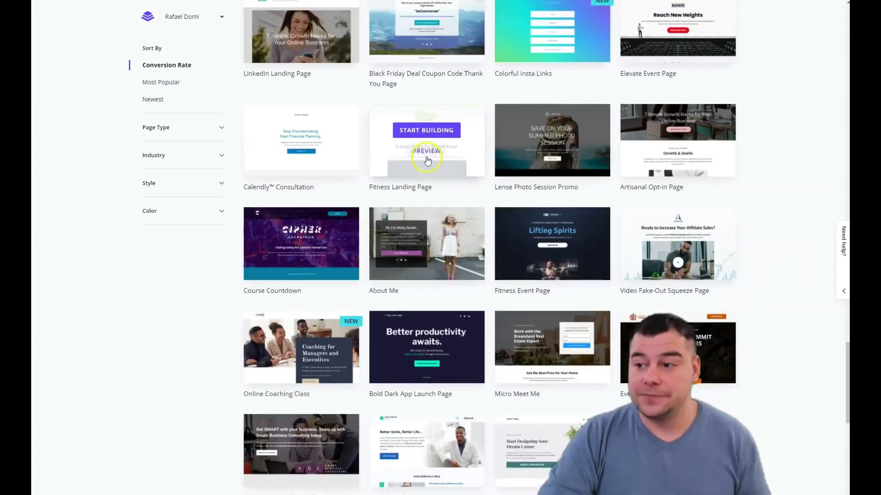
scroll(419, 181, down, 3)
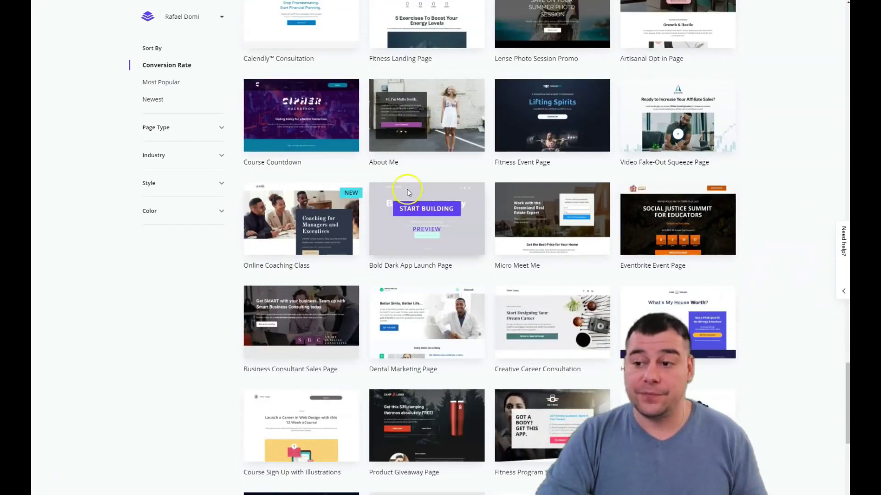
scroll(409, 192, up, 2)
scroll(421, 209, down, 4)
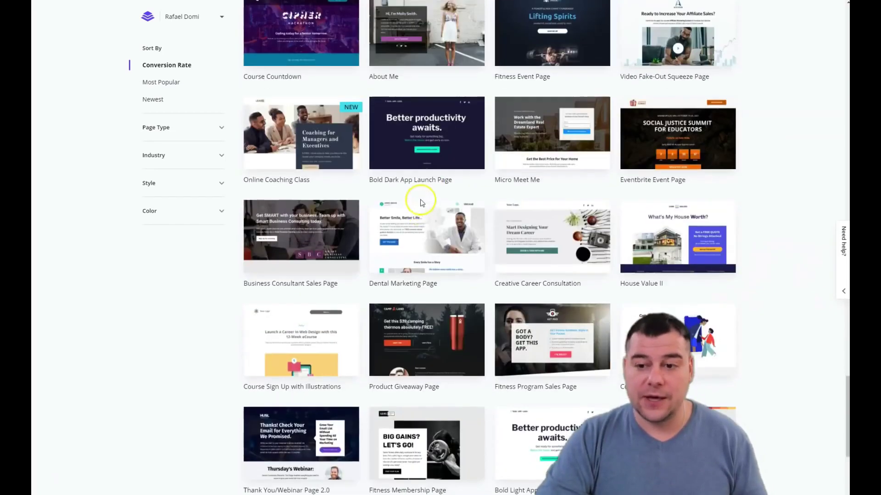
scroll(420, 201, down, 9)
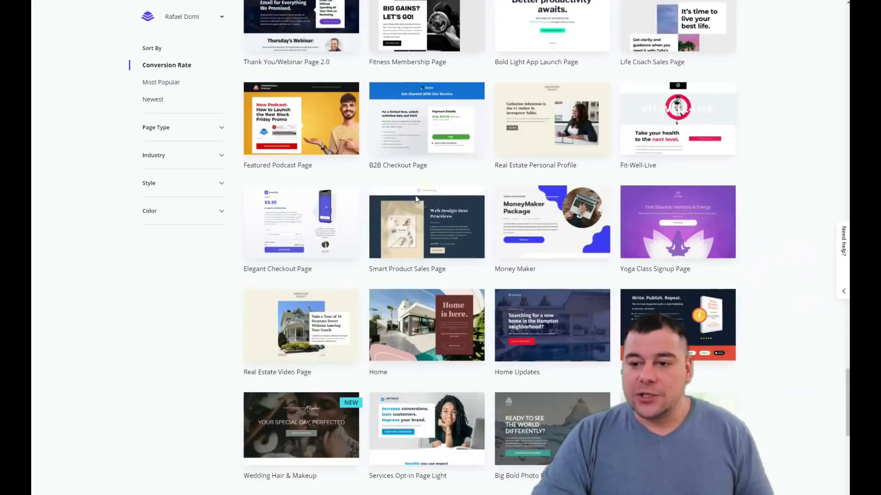
scroll(416, 198, down, 10)
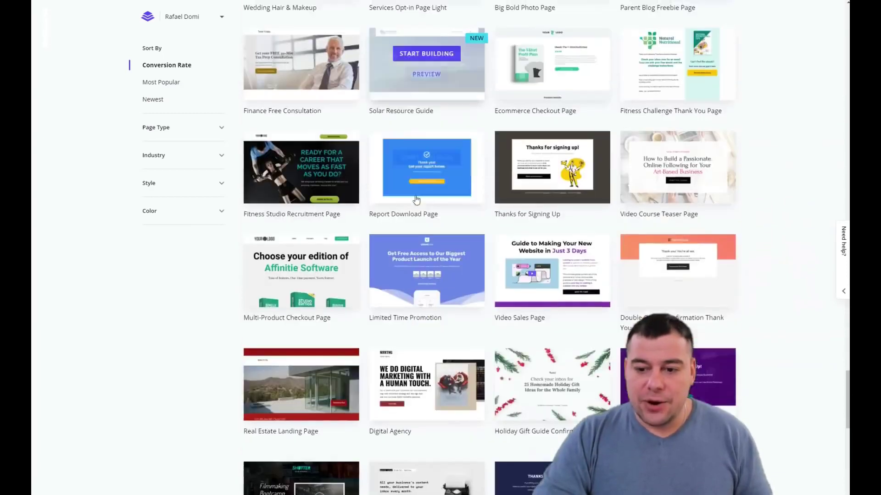
scroll(416, 199, down, 5)
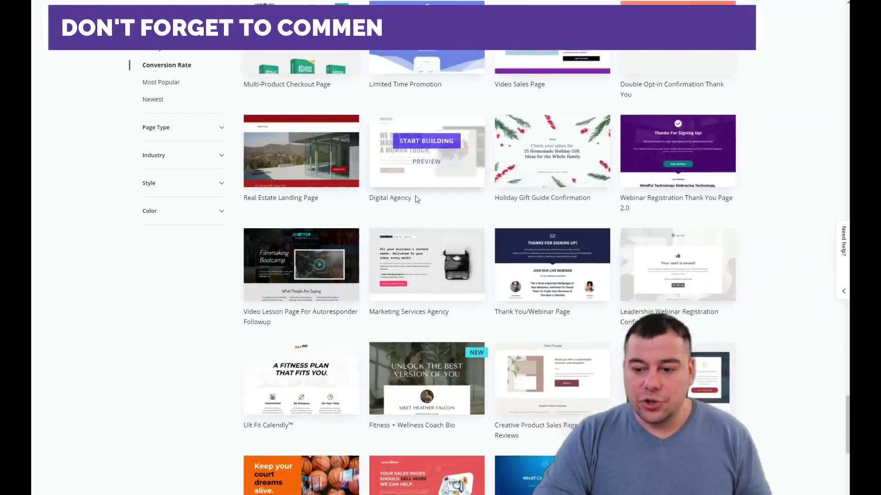
scroll(415, 198, down, 8)
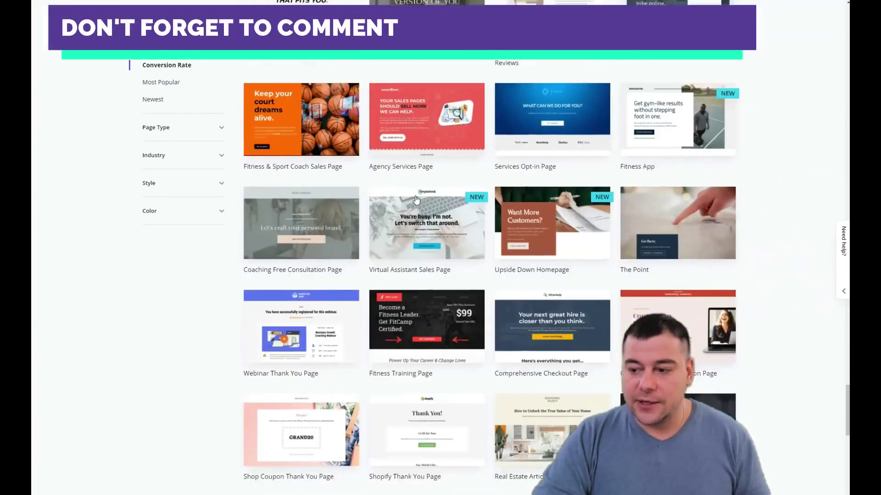
scroll(416, 199, down, 1)
scroll(416, 199, down, 9)
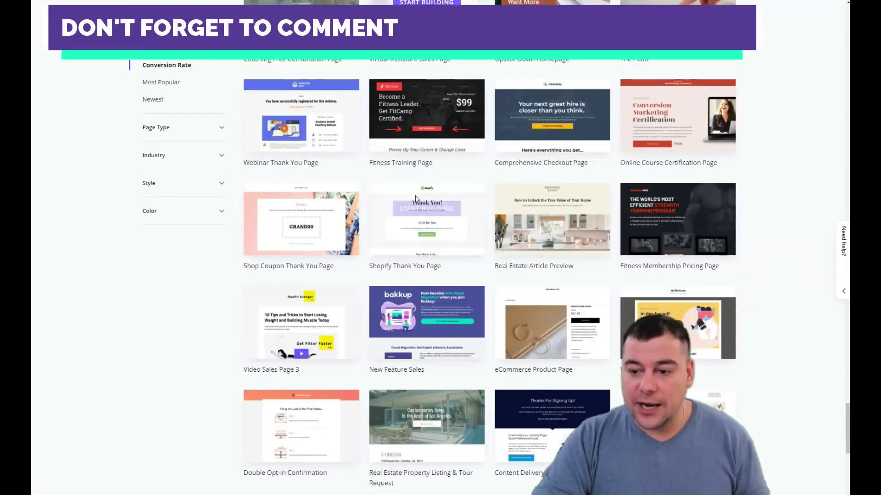
scroll(414, 195, down, 5)
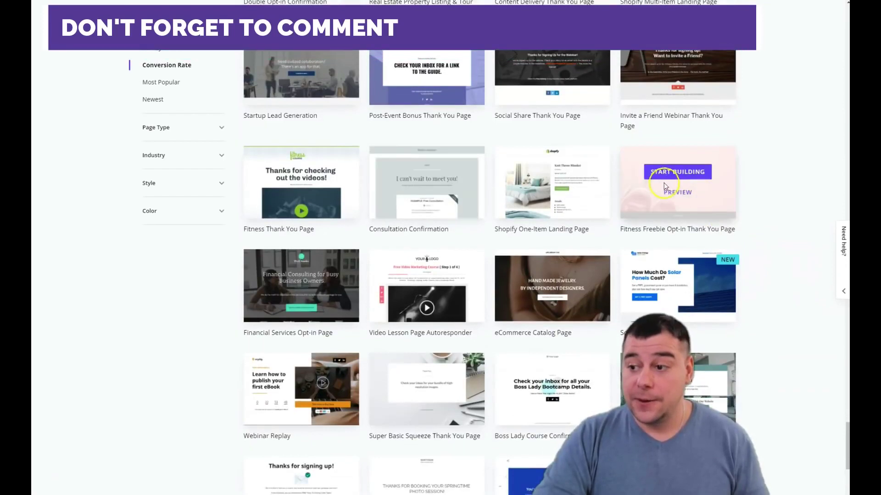
Step: Start building from the Fitness Freebie Opt-in Thank You Page template
click(664, 197)
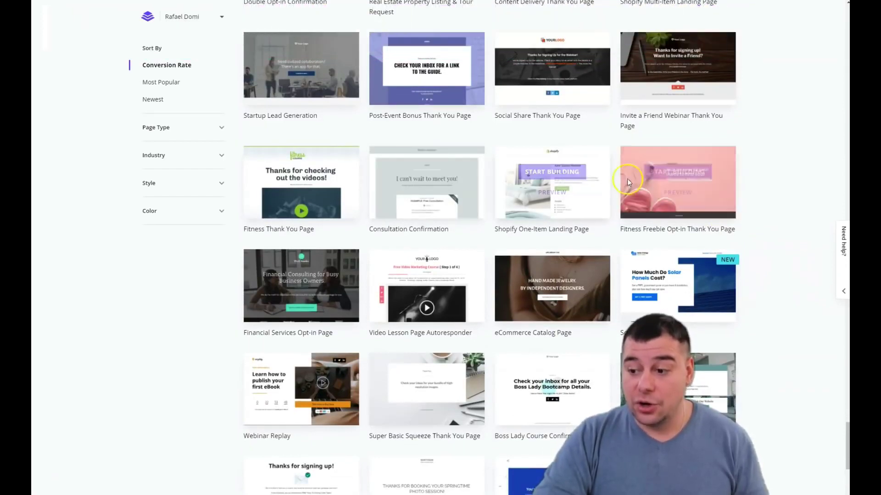
scroll(582, 172, down, 4)
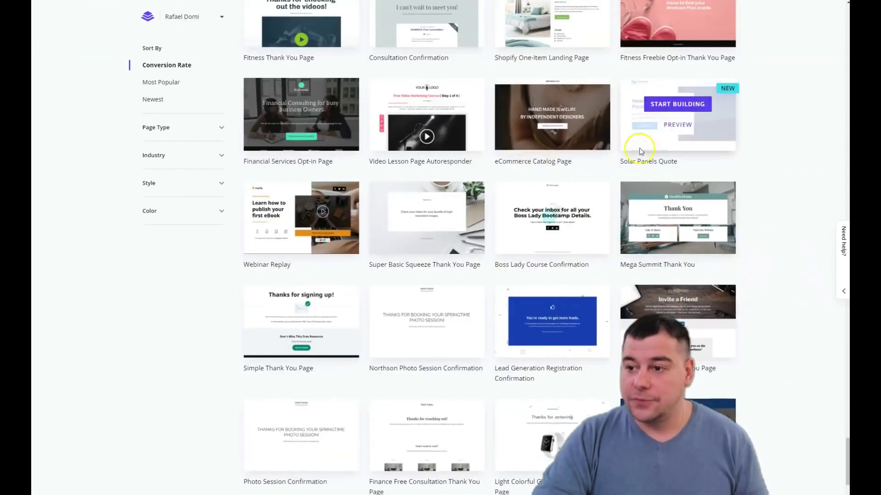
scroll(665, 120, up, 3)
click(675, 129)
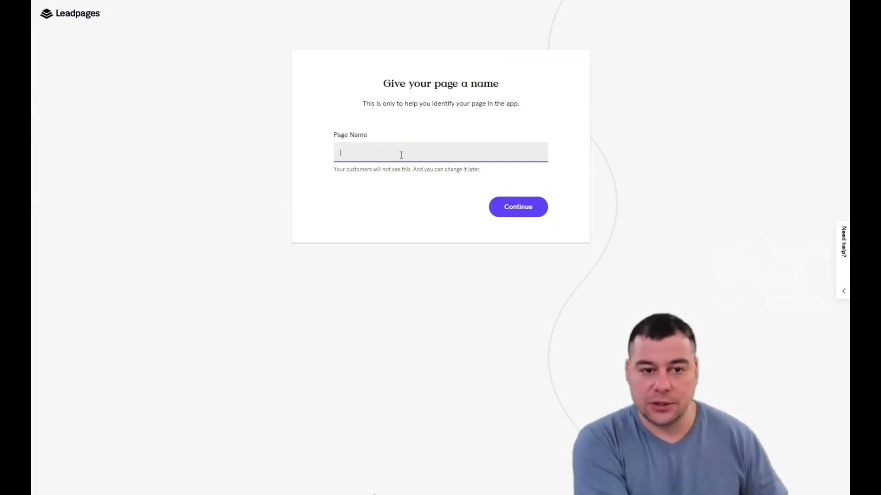
Step: Name the new page 'Personal yoga' and continue into the editor
text(Personal yoga)
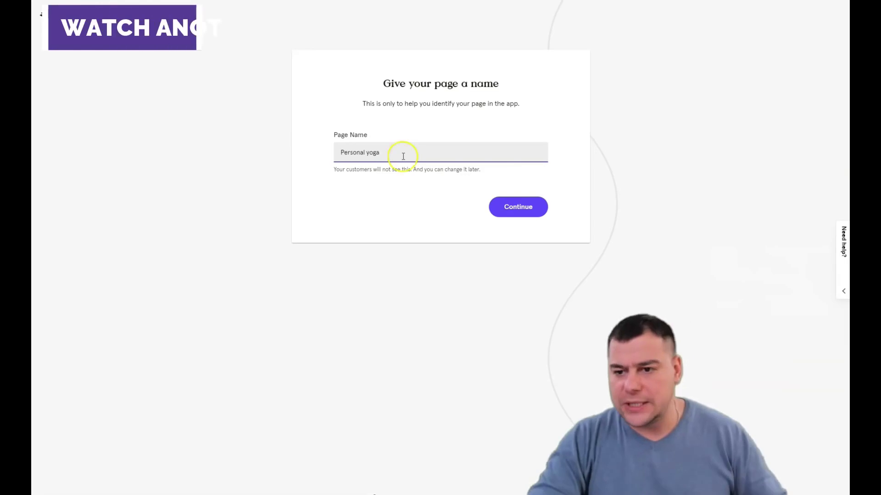
click(505, 207)
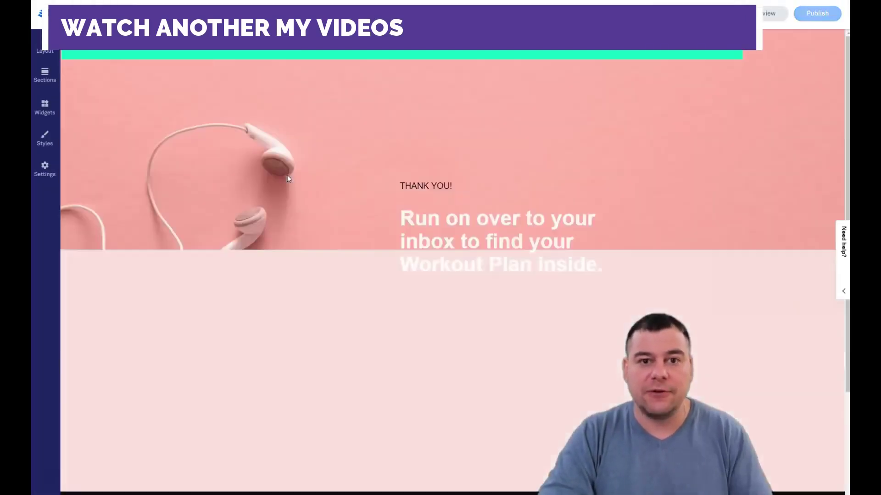
Step: Look over the loaded Thank You template, then show its Body and Footer sections in Layout
scroll(321, 188, down, 3)
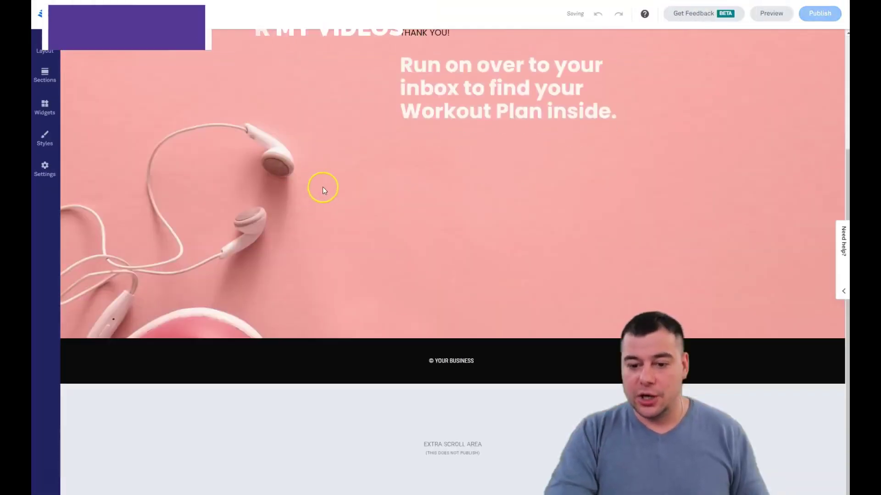
scroll(334, 186, up, 3)
scroll(334, 186, down, 3)
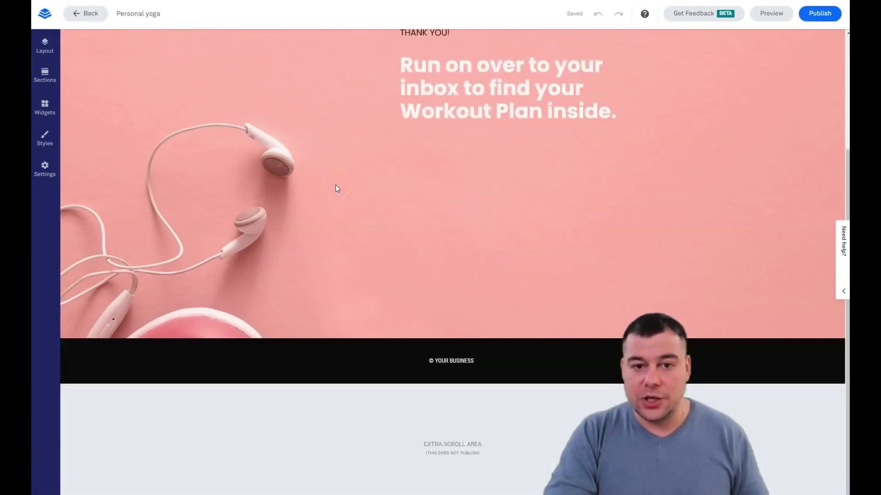
scroll(335, 185, up, 3)
scroll(335, 185, down, 3)
scroll(335, 186, up, 3)
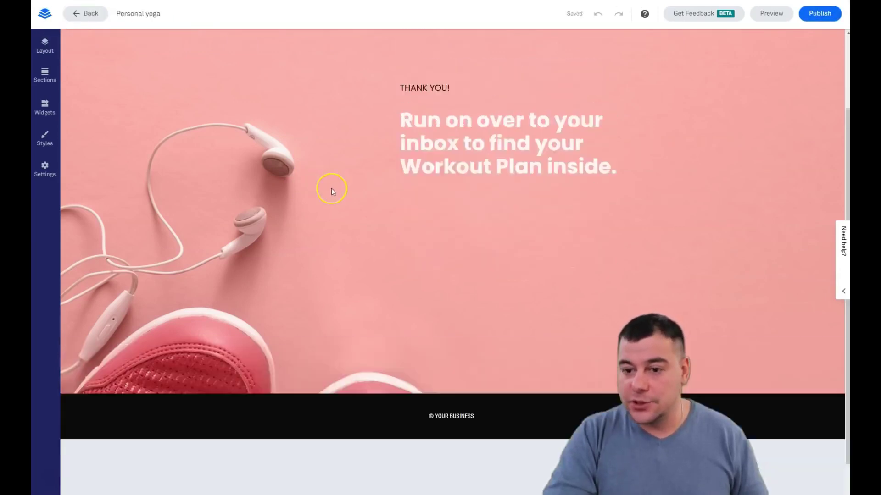
click(150, 145)
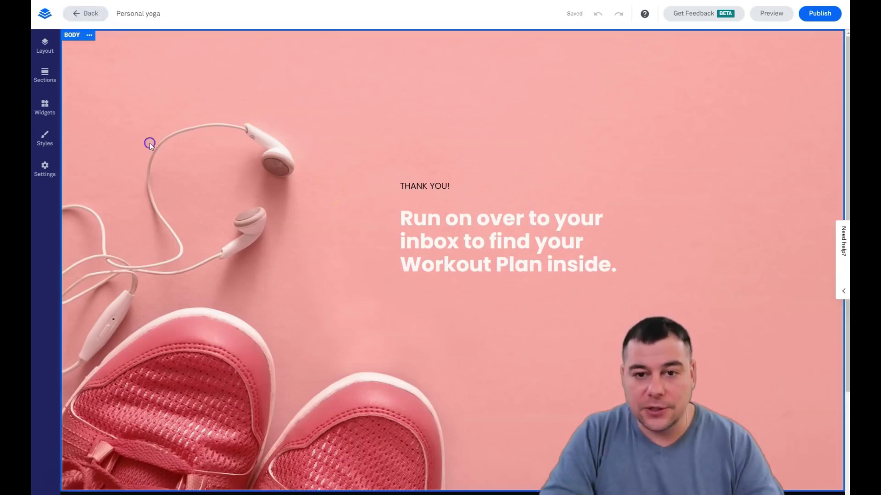
scroll(206, 177, down, 3)
scroll(206, 173, up, 3)
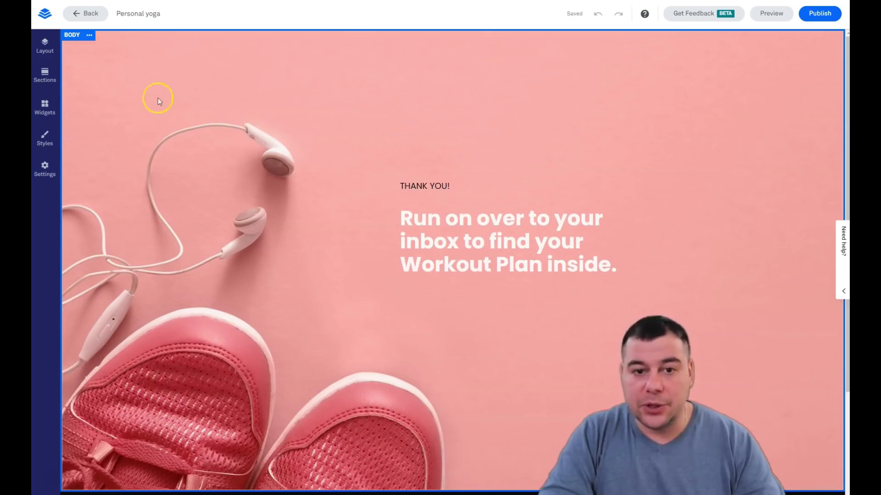
click(45, 47)
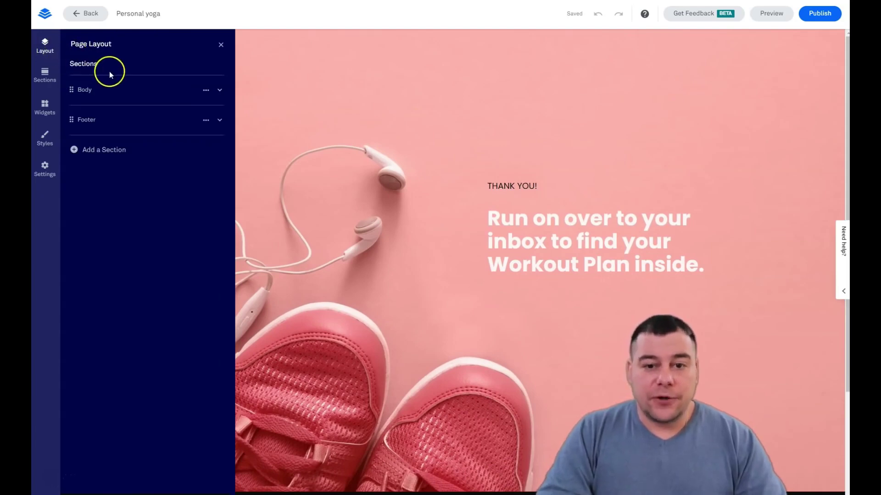
mouse_move(86, 134)
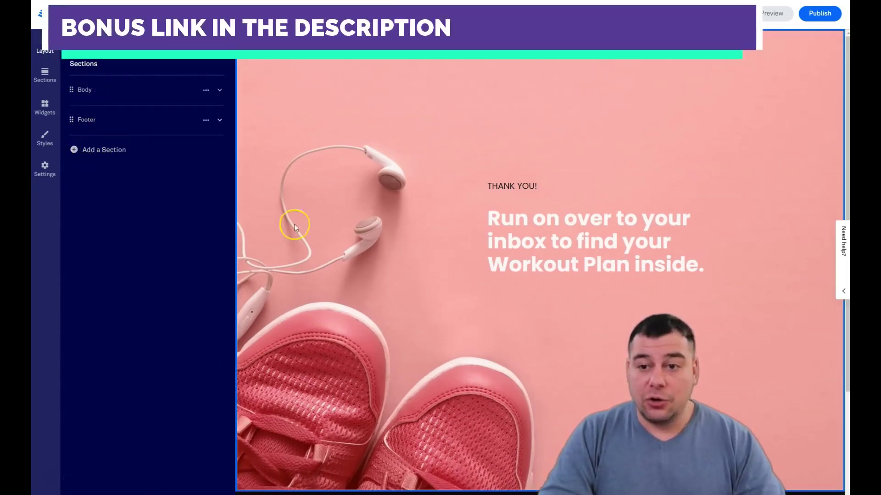
scroll(270, 56, down, 1)
scroll(280, 78, down, 2)
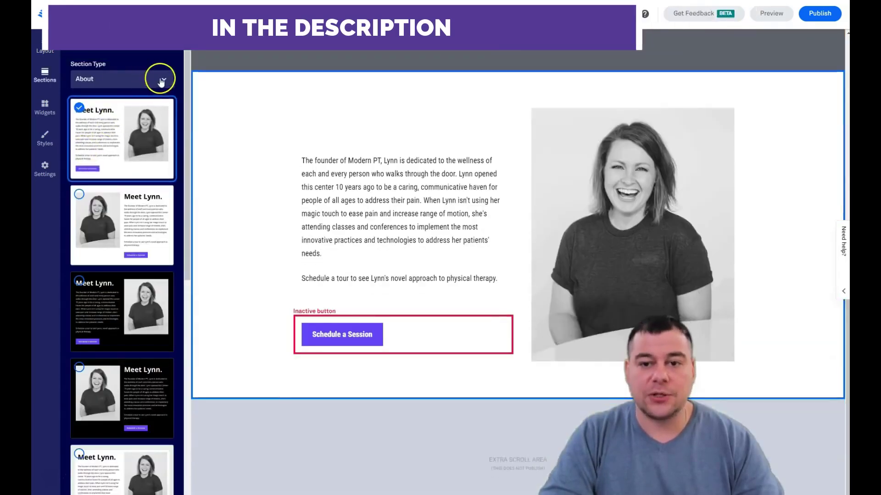
Step: Add a Blank two-column section (Blank 1) from the Sections library
click(161, 80)
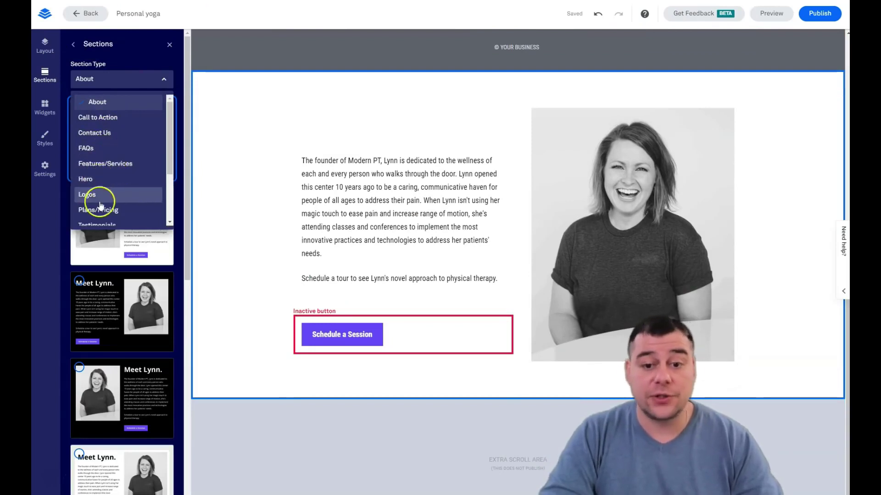
scroll(100, 205, down, 3)
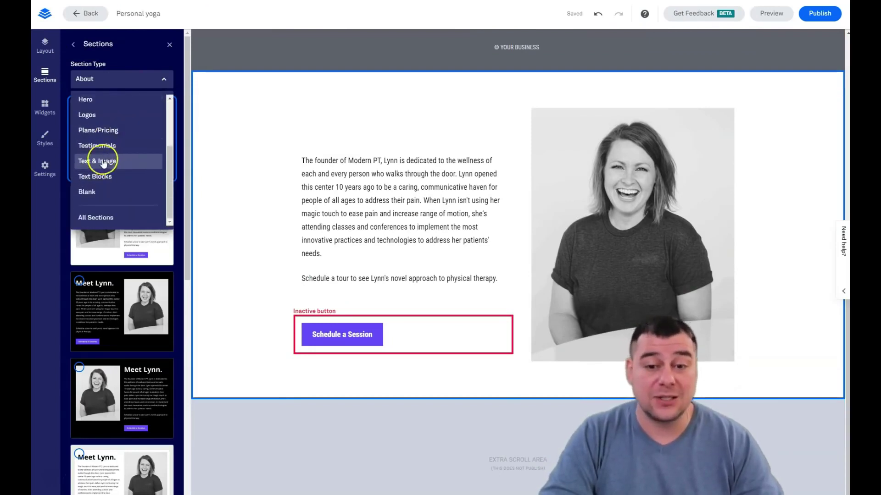
click(98, 194)
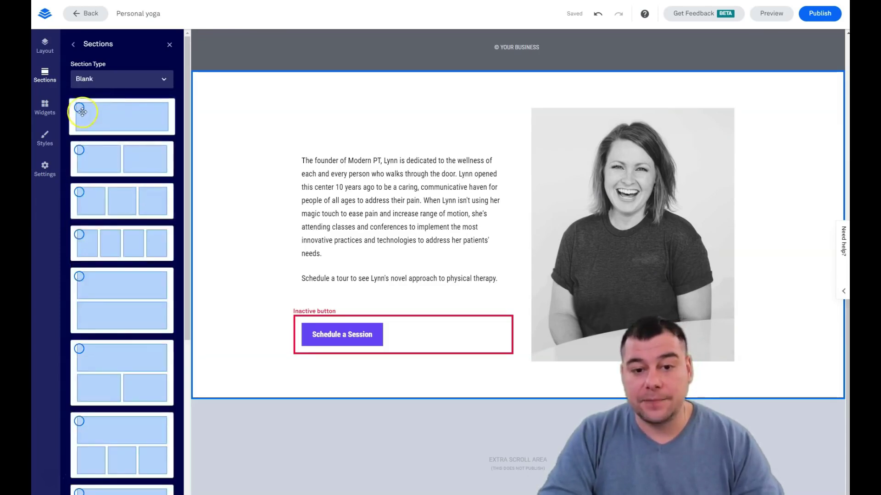
scroll(139, 186, down, 6)
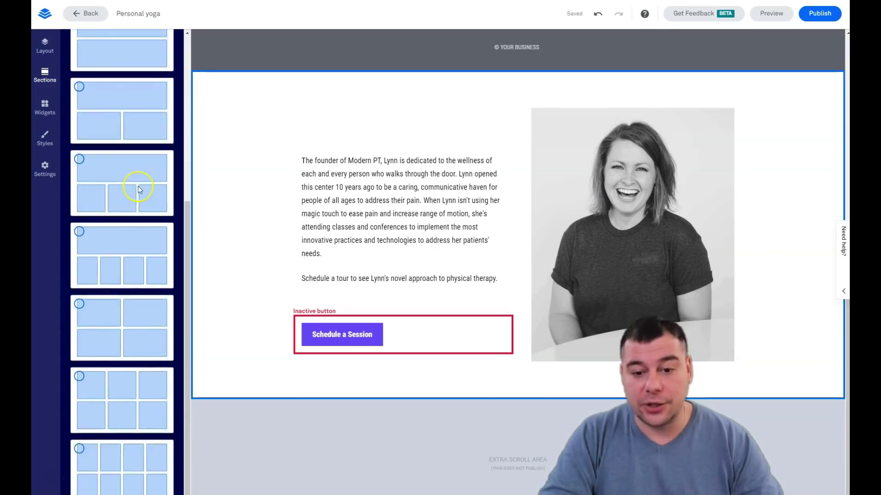
scroll(138, 186, up, 6)
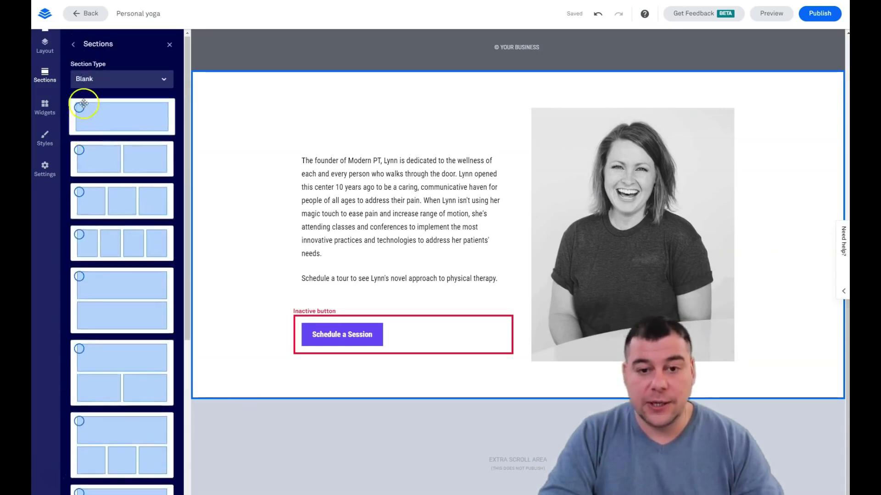
click(81, 148)
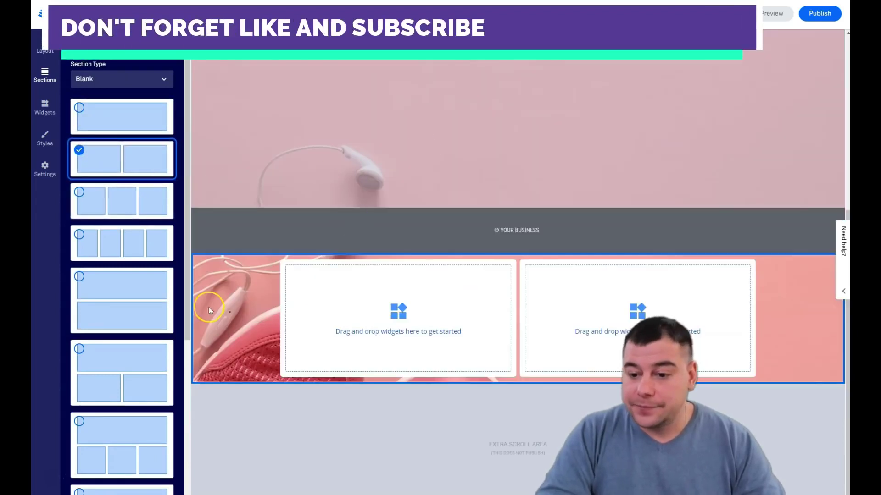
Step: Inspect the contents of the Body and Footer sections in the Layout panel
click(42, 53)
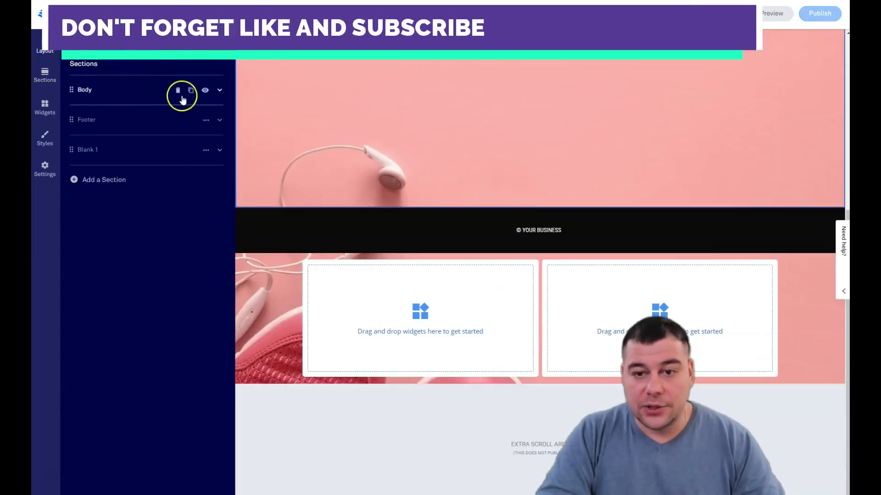
click(219, 90)
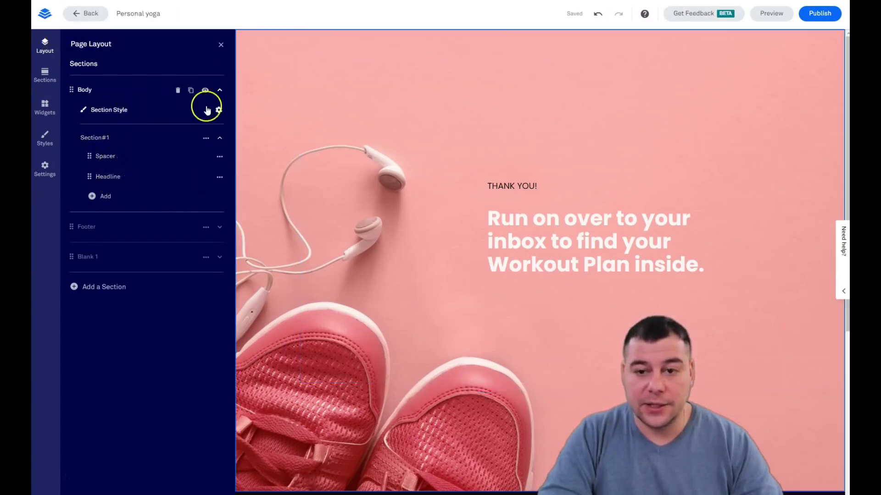
click(220, 92)
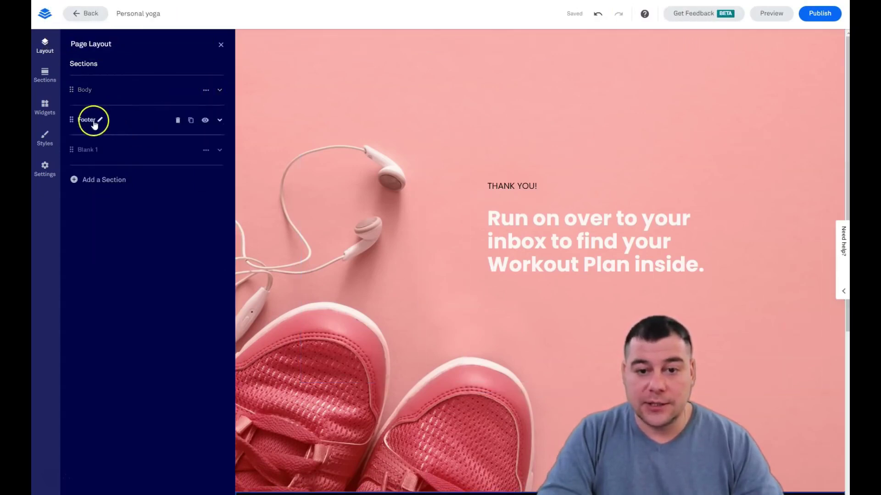
click(219, 121)
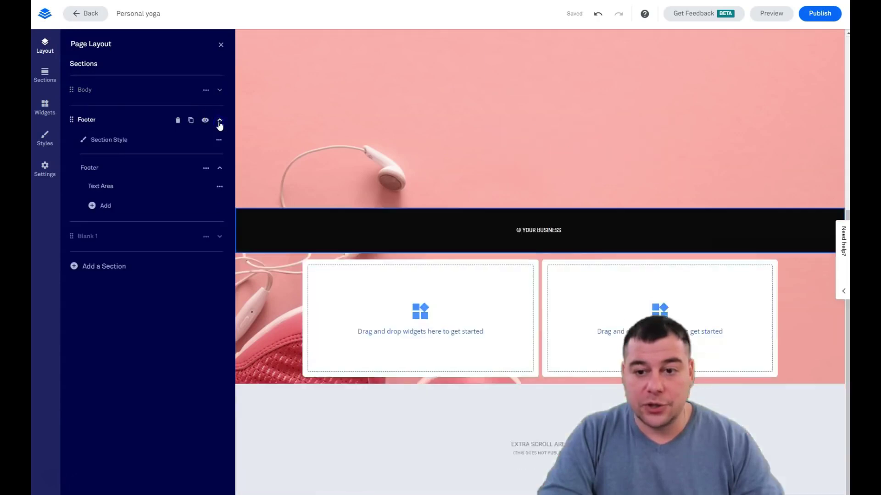
click(219, 121)
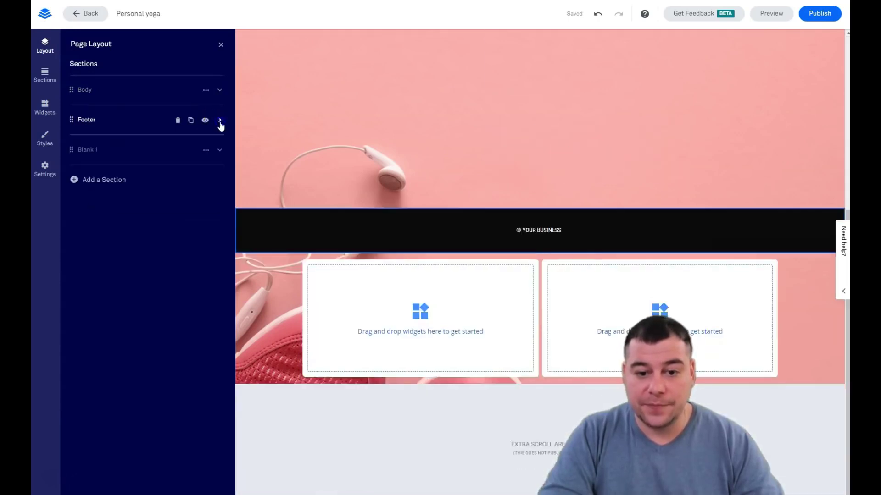
Step: Drag Blank 1 above the Footer so it sits between Body and Footer
click(90, 153)
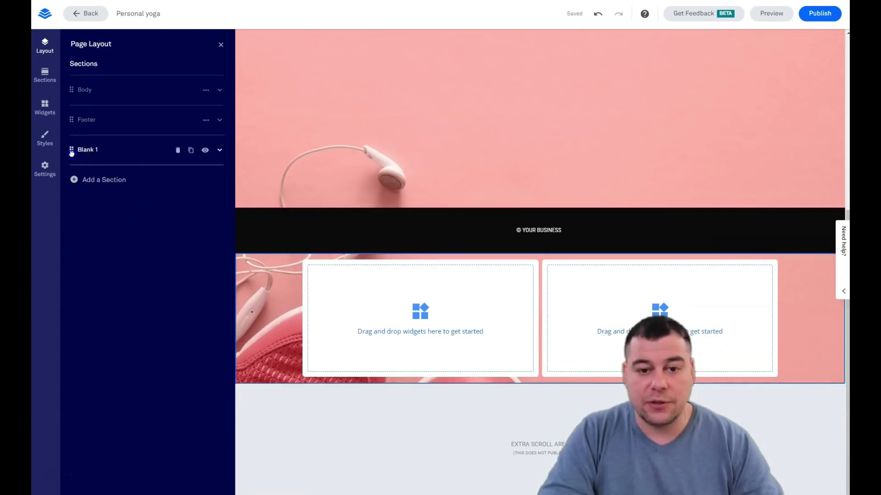
drag(72, 153, 71, 120)
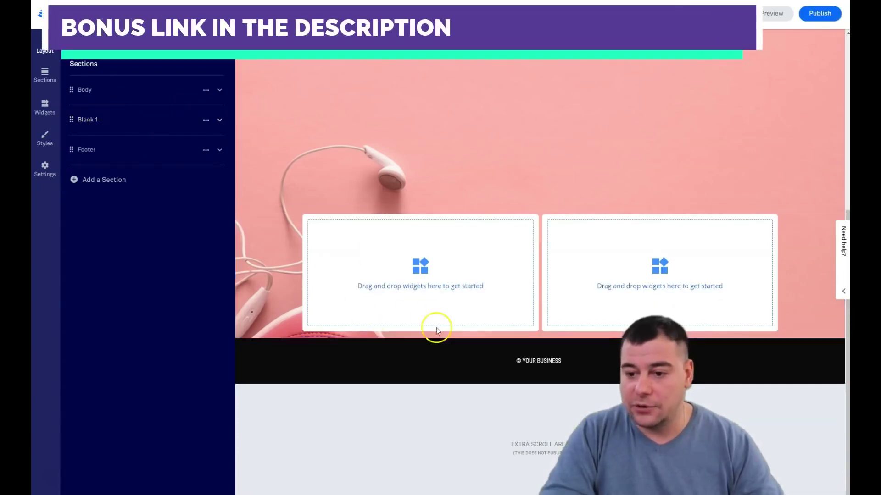
scroll(379, 359, down, 5)
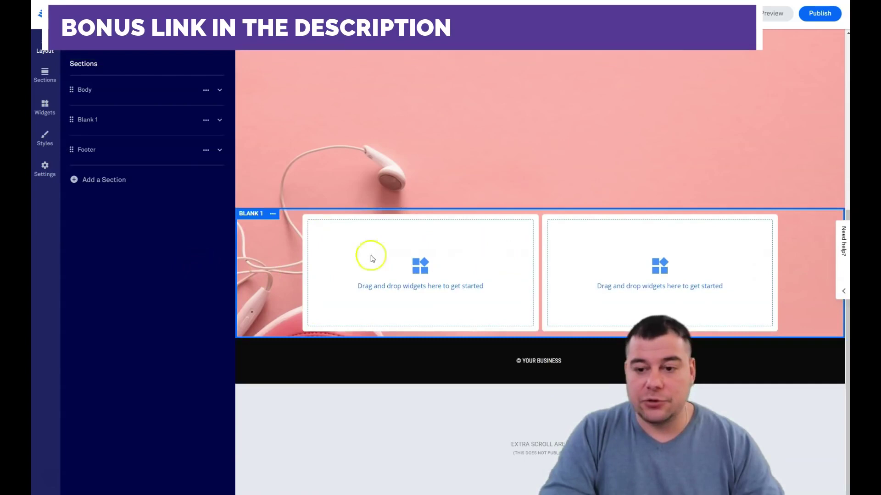
scroll(330, 294, up, 3)
scroll(348, 391, down, 3)
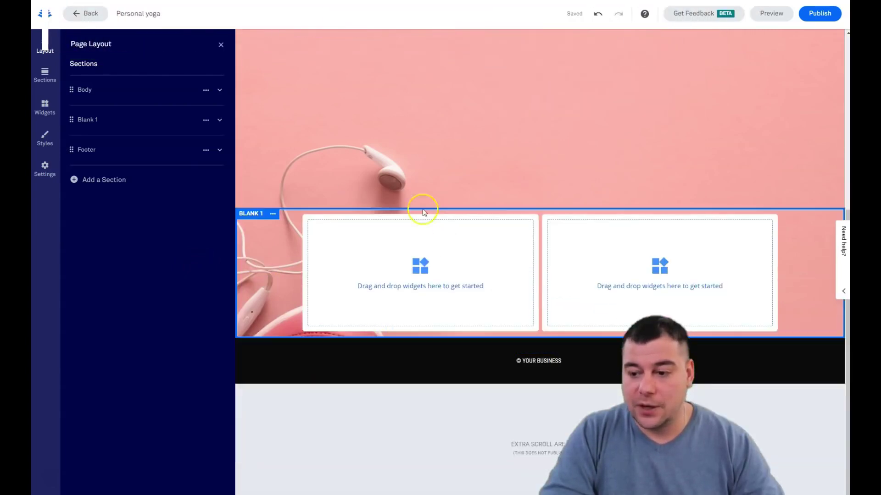
scroll(342, 298, up, 5)
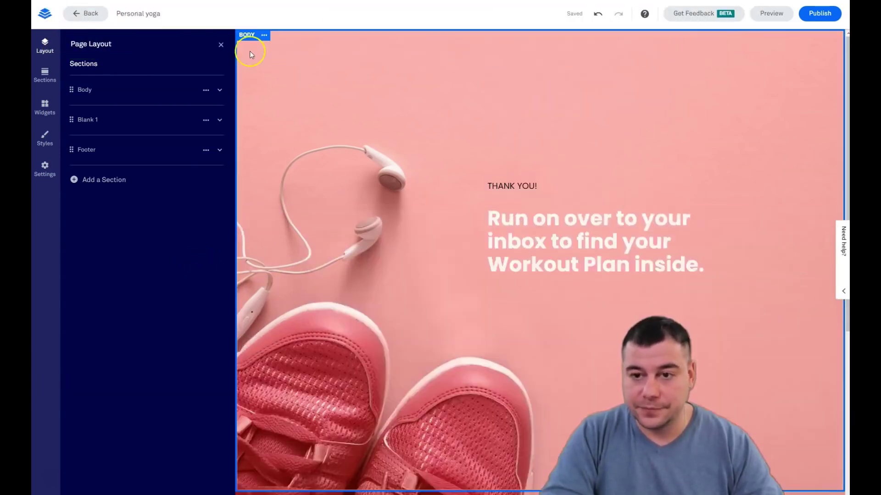
Step: Close Layout, look through the section types, then show the Widgets library
click(221, 44)
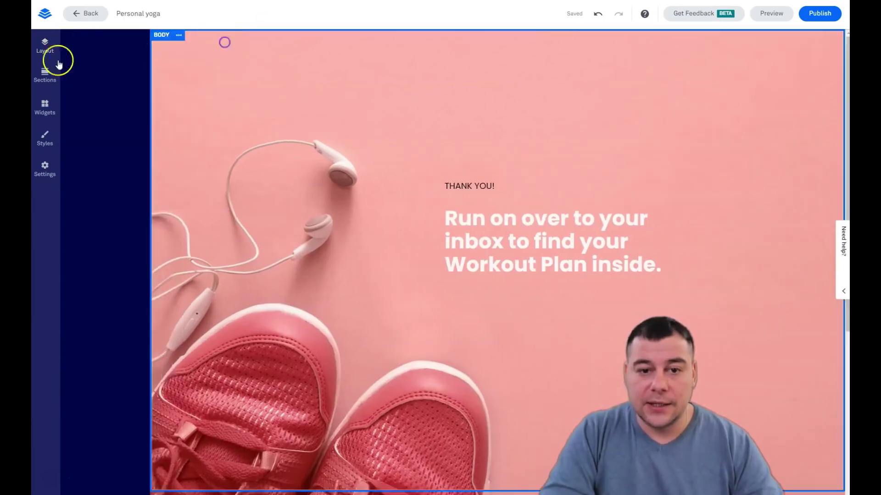
click(45, 76)
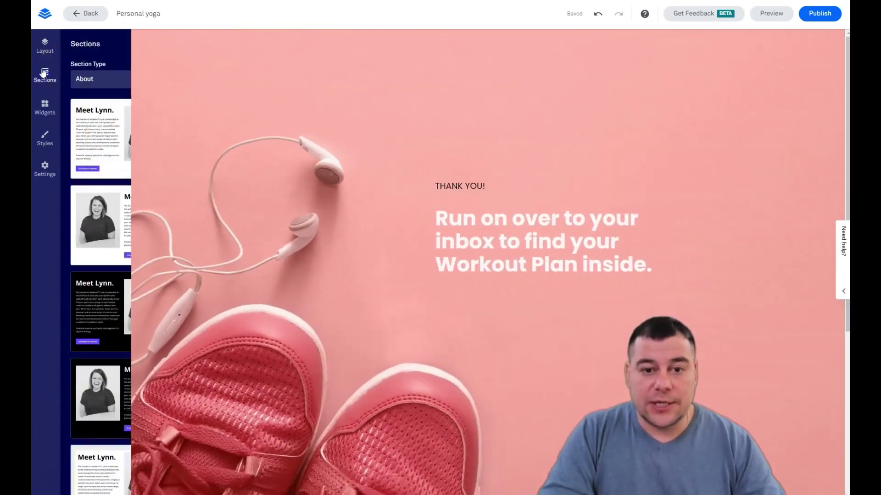
click(157, 82)
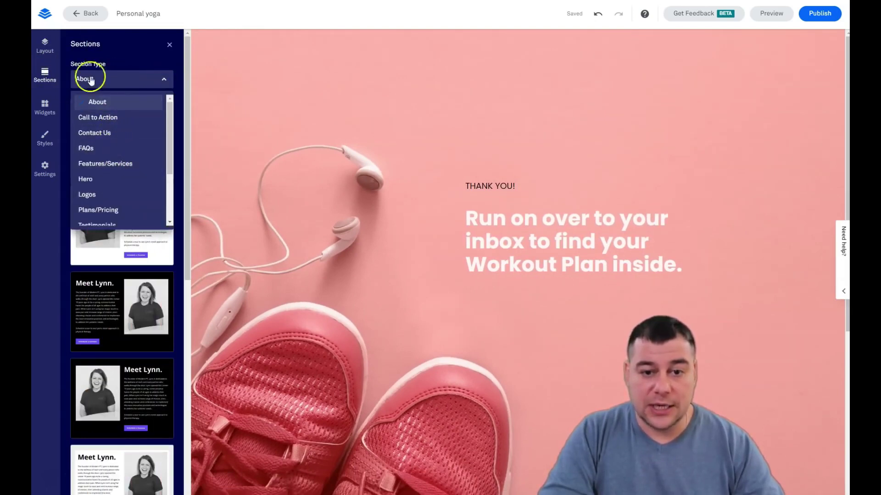
click(44, 107)
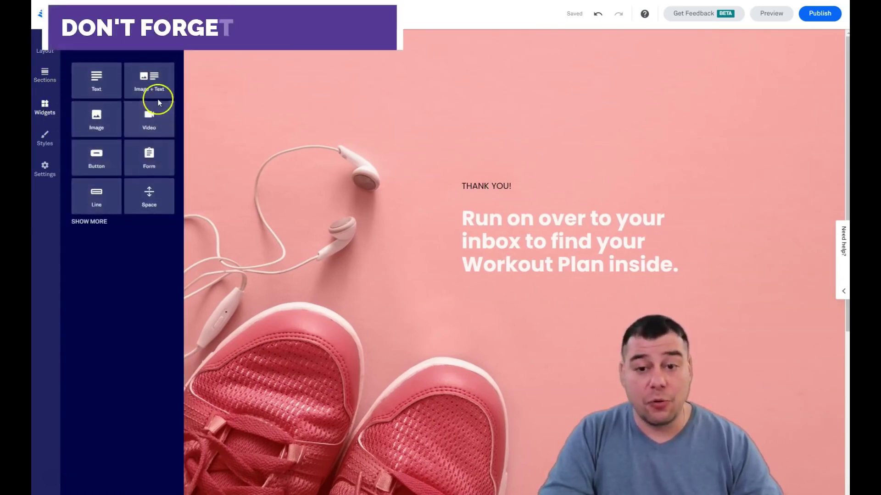
Step: Try dragging a widget onto the page beside the heading
drag(140, 200, 267, 227)
drag(389, 228, 433, 189)
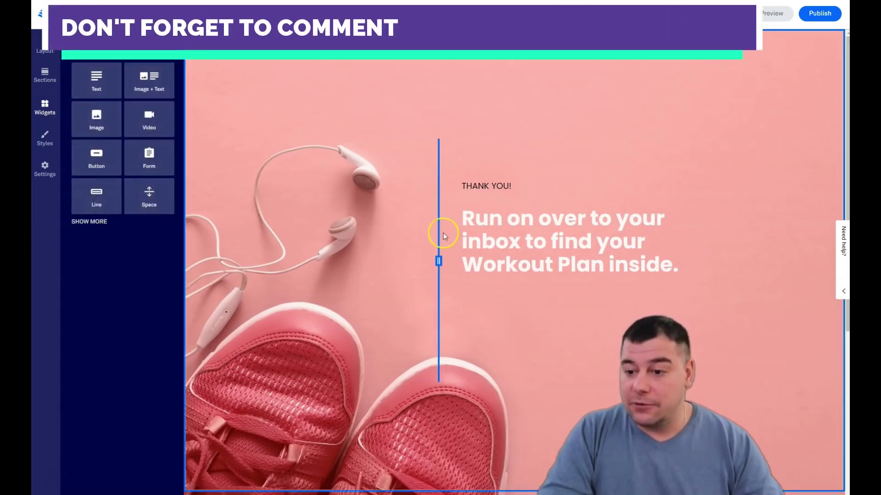
mouse_move(422, 262)
mouse_down()
mouse_move(288, 256)
mouse_move(592, 261)
mouse_move(430, 260)
mouse_up()
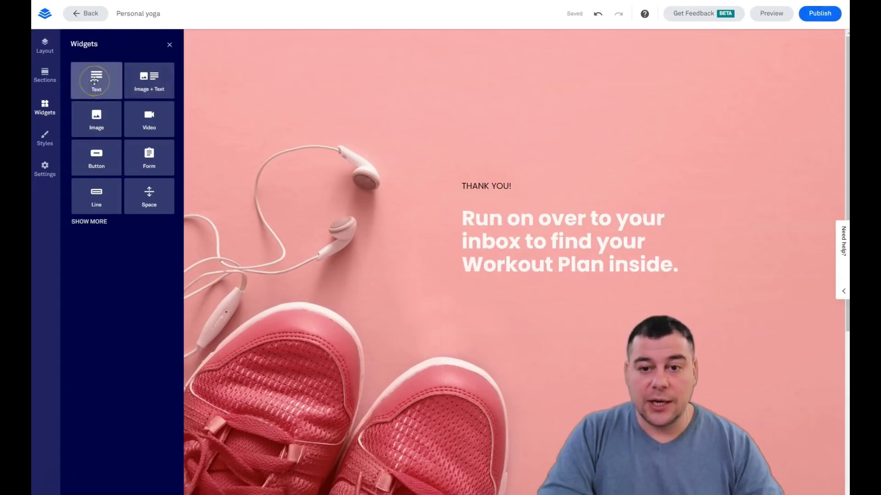
drag(345, 122, 151, 82)
drag(547, 167, 582, 299)
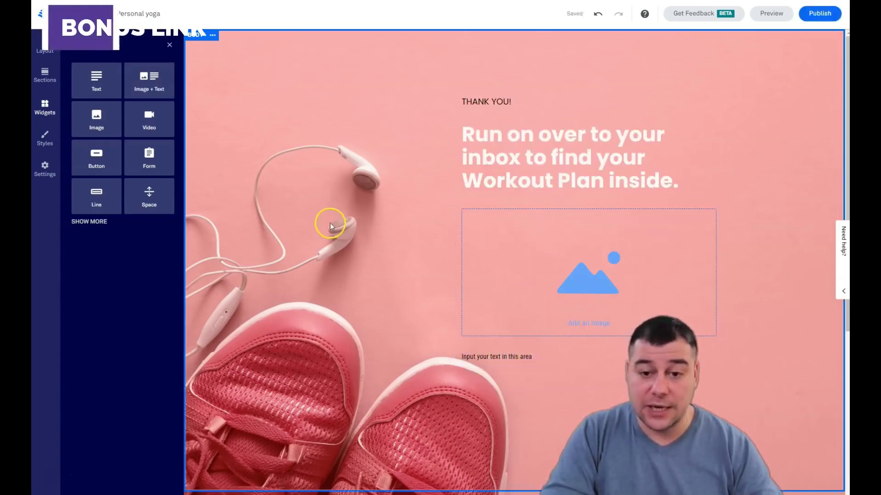
drag(146, 121, 513, 294)
drag(587, 365, 462, 284)
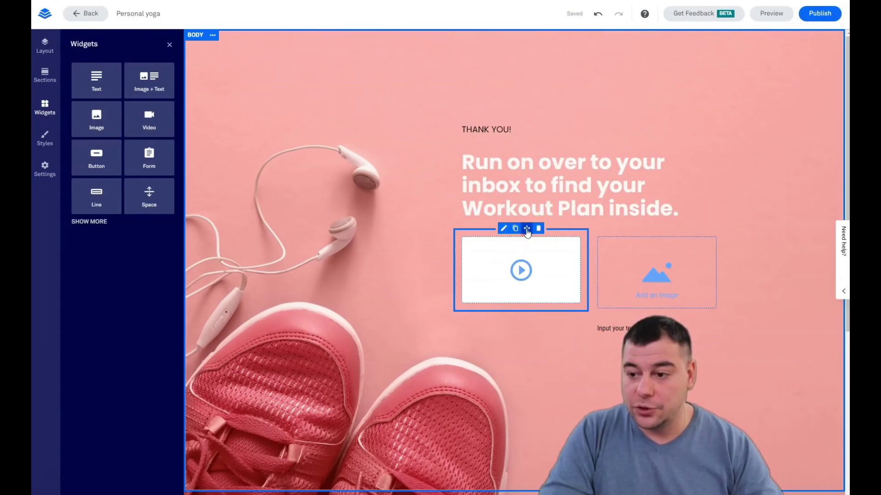
mouse_move(527, 232)
mouse_down()
mouse_move(521, 202)
mouse_move(532, 165)
mouse_up()
mouse_move(538, 125)
mouse_down()
mouse_move(535, 110)
mouse_move(558, 105)
mouse_up()
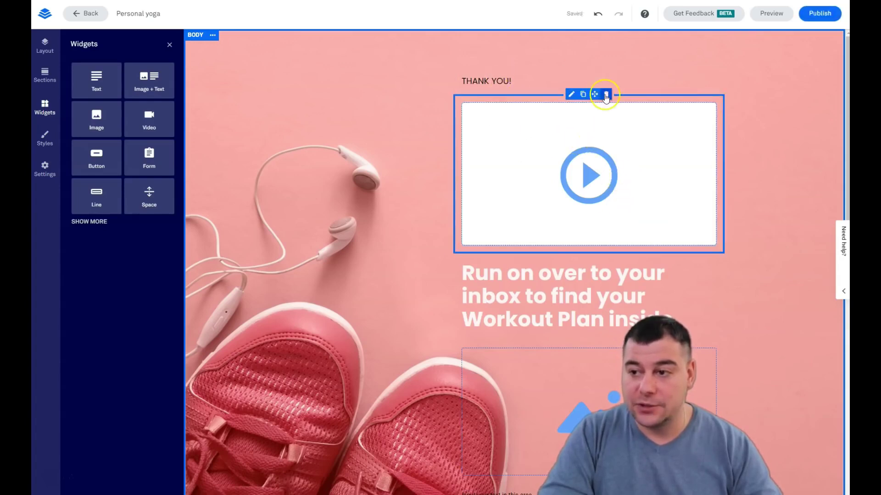
click(606, 95)
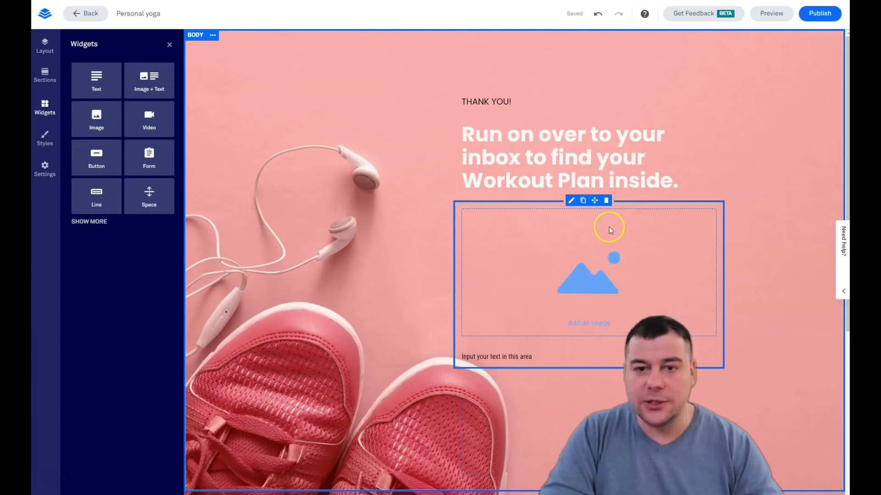
click(606, 202)
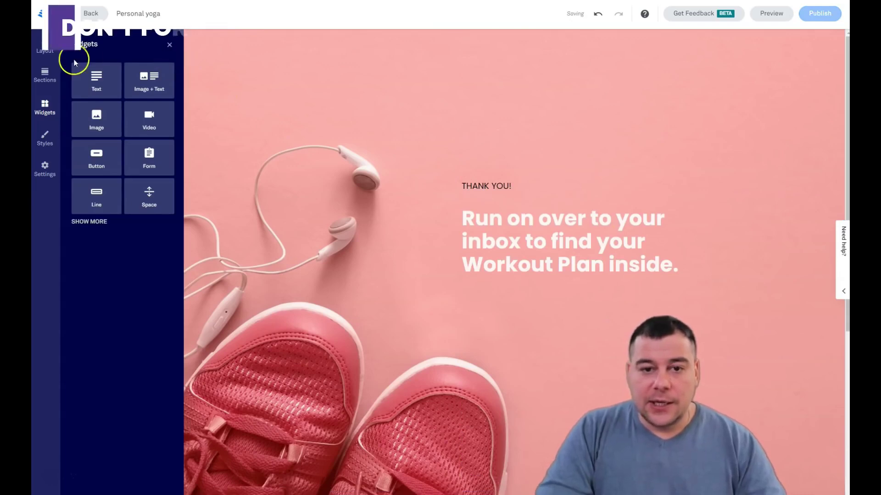
Step: Open the Body section's style settings and view its background colour choices without changing them
click(45, 75)
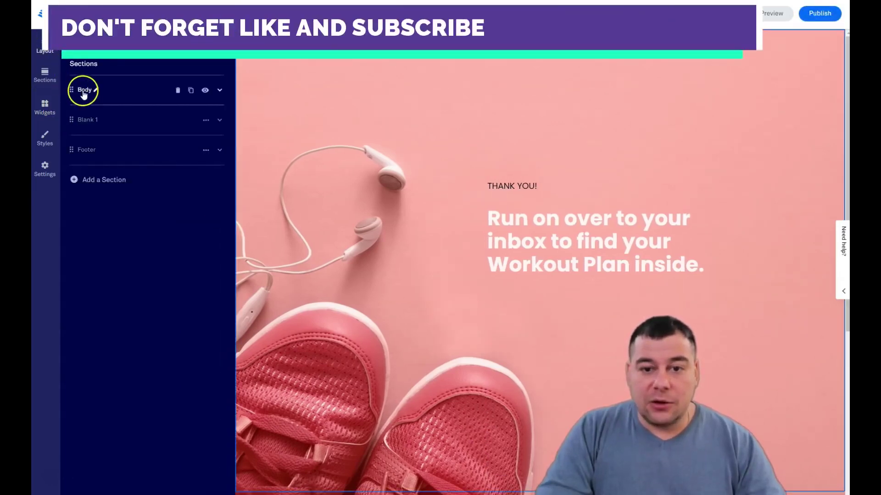
click(219, 92)
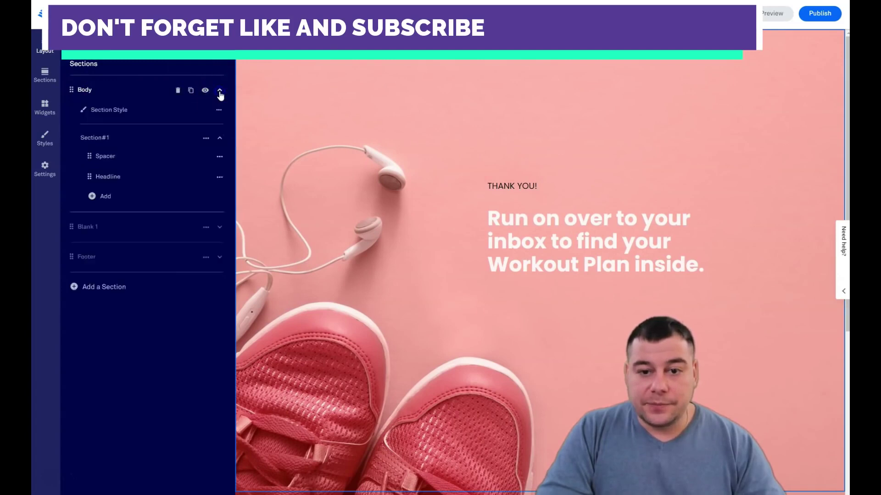
click(93, 111)
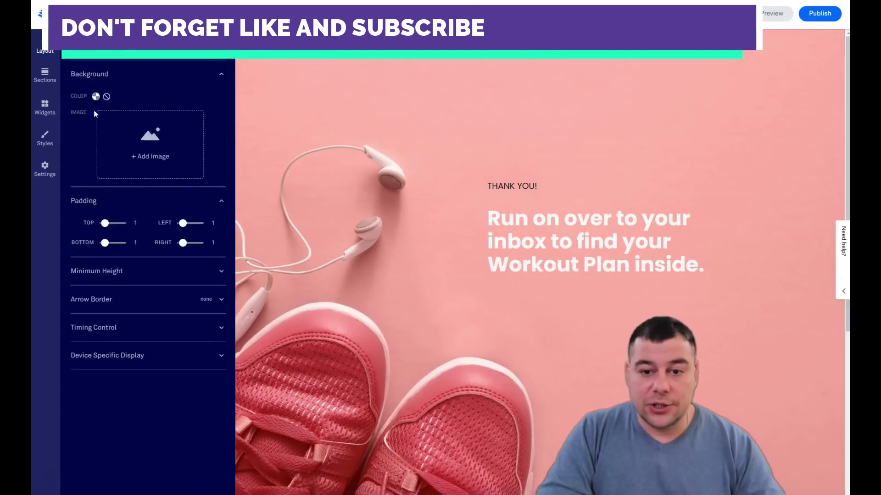
click(137, 139)
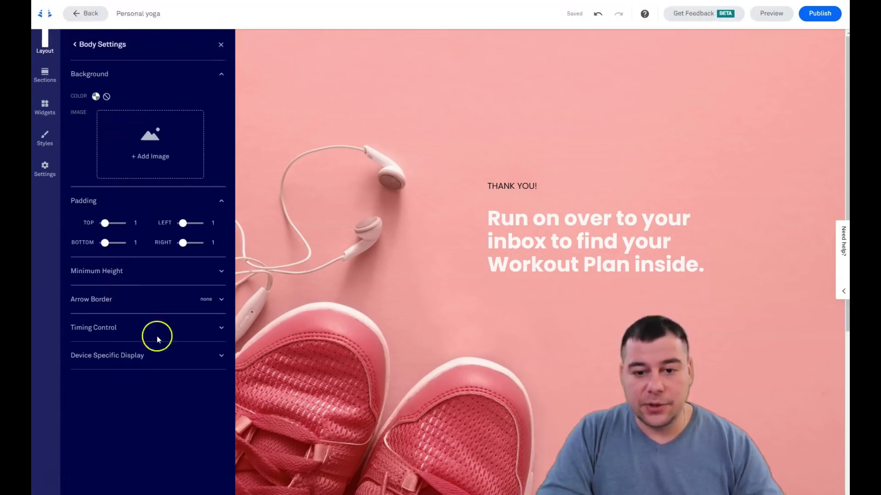
click(95, 97)
click(106, 125)
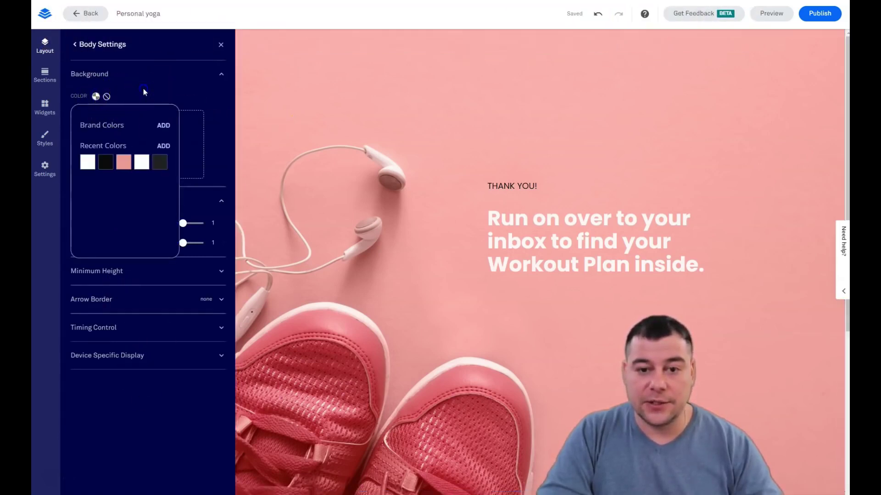
click(513, 127)
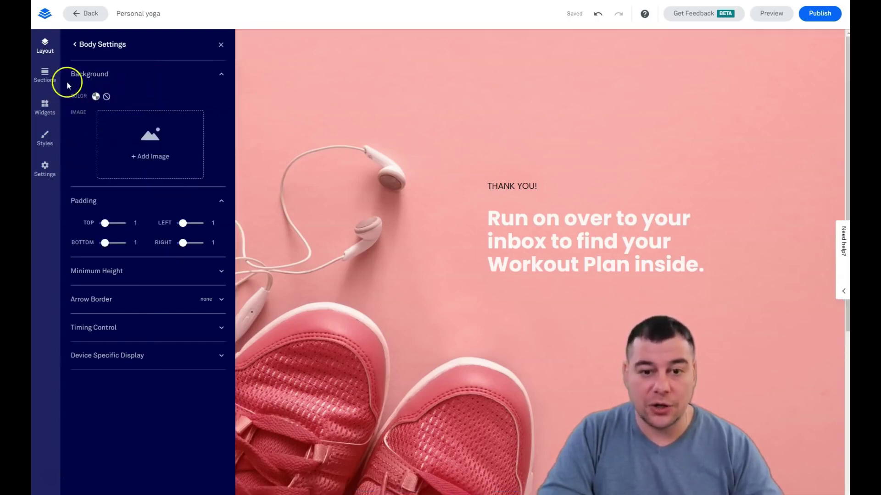
Step: Look over the page-wide Styles and the SEO settings
click(43, 137)
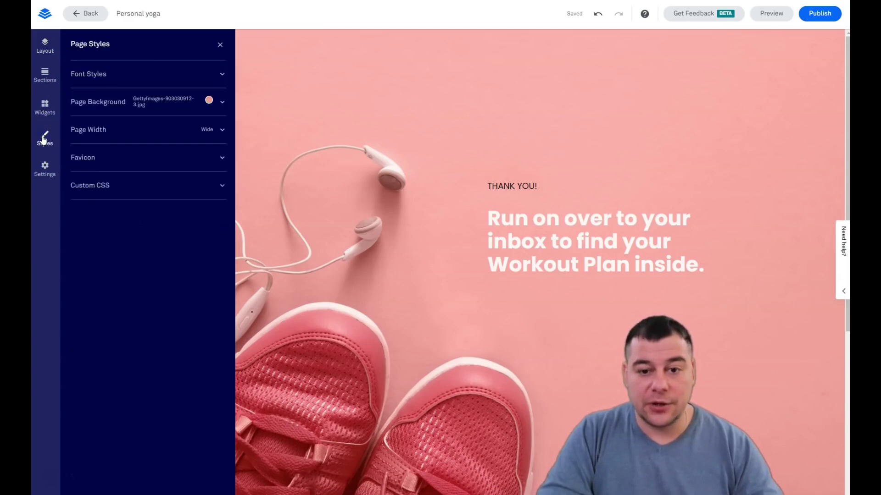
click(45, 169)
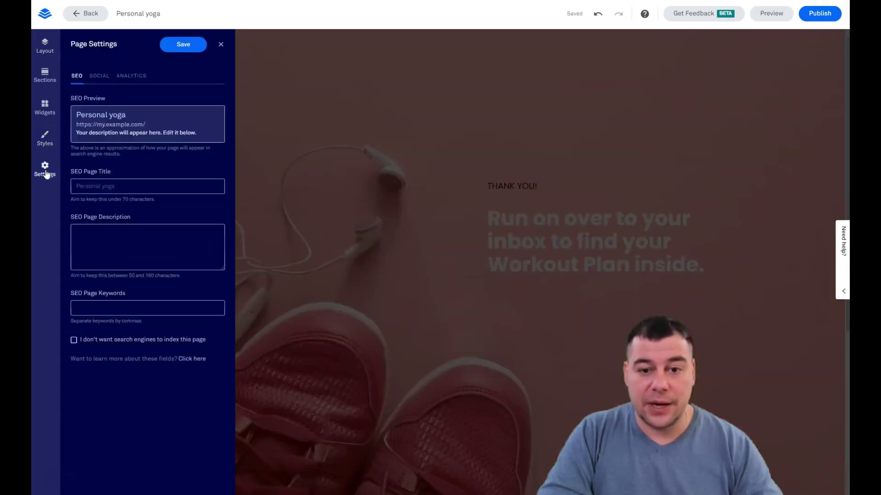
click(44, 54)
click(42, 144)
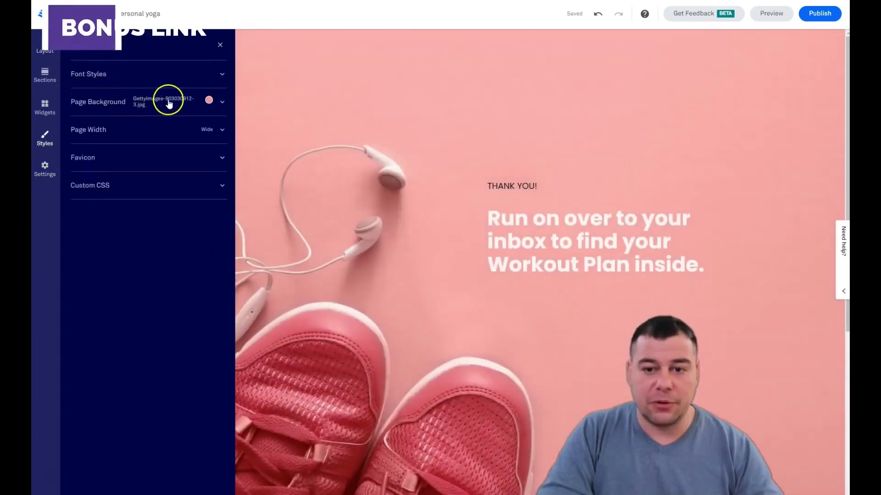
Step: Check the page background image options, then open Body's section style settings
click(221, 102)
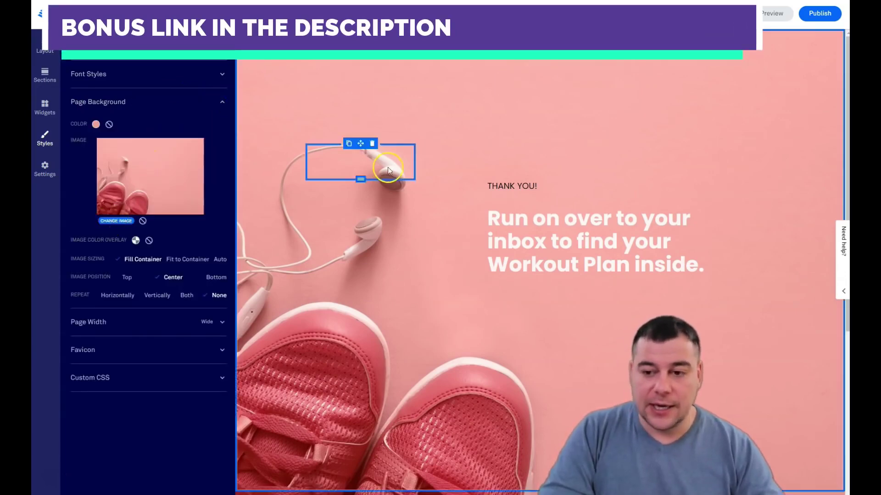
click(224, 66)
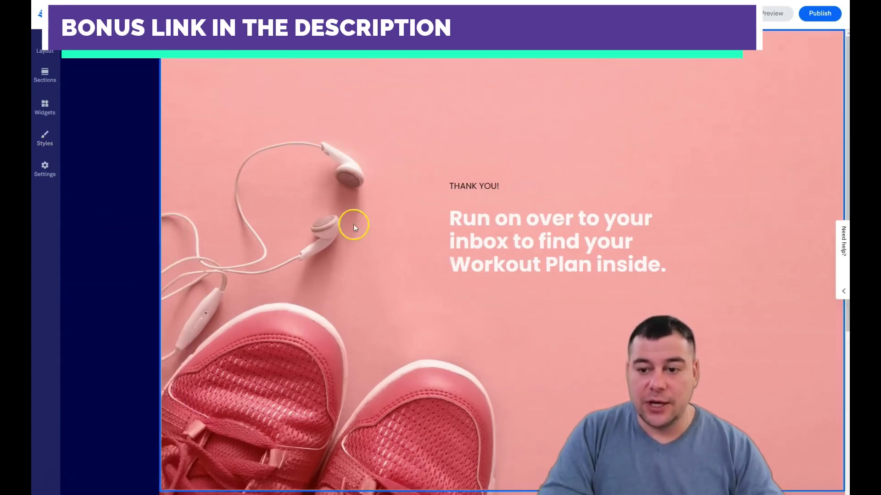
scroll(306, 223, down, 5)
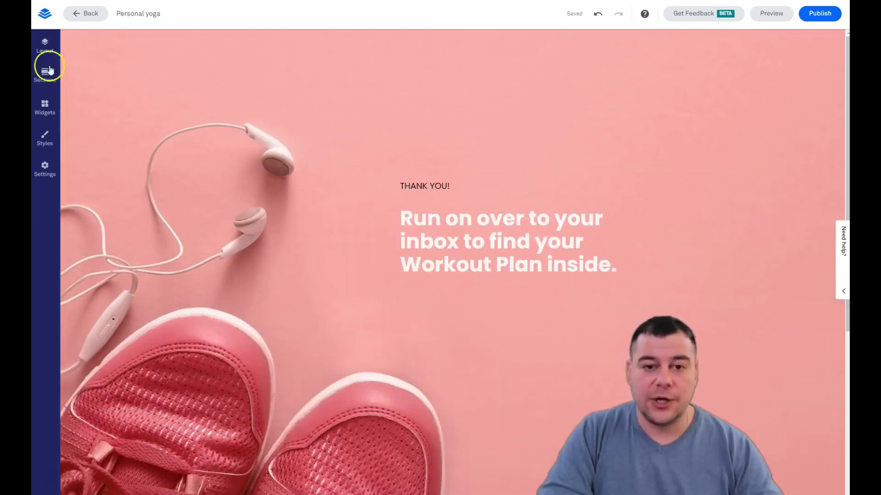
click(46, 48)
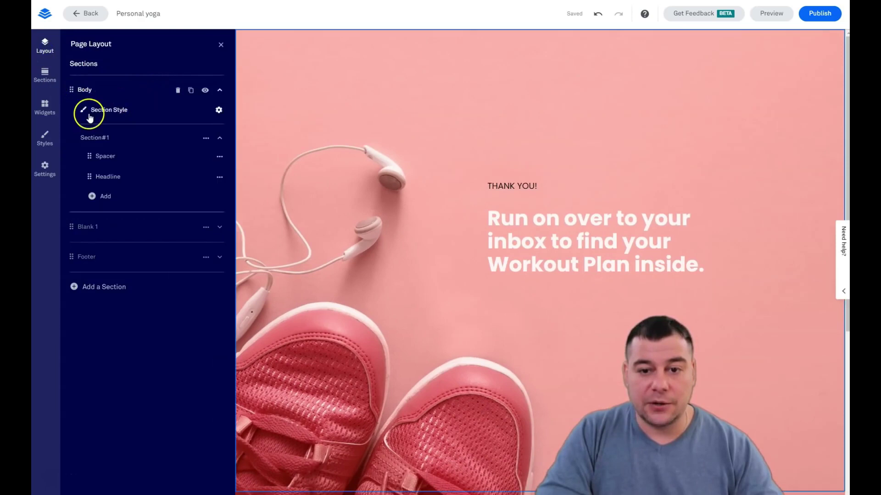
click(89, 115)
Step: Set a yoga photo as the Body section's background image
click(135, 157)
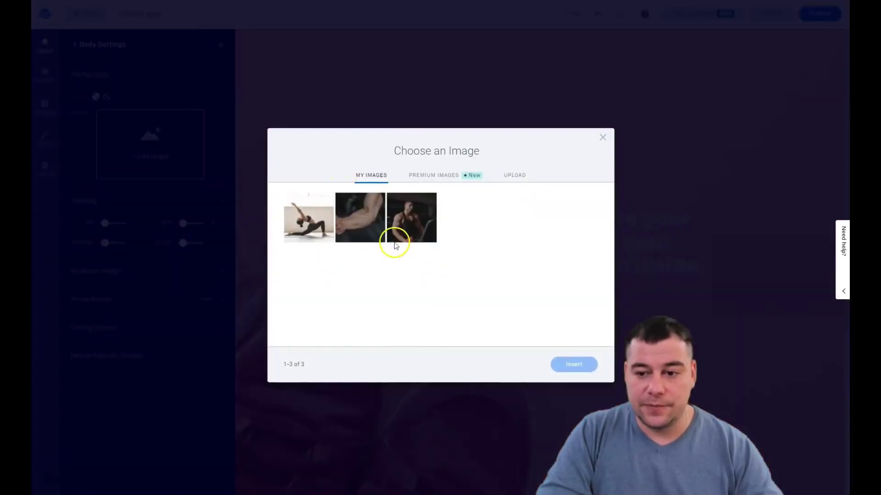
click(308, 225)
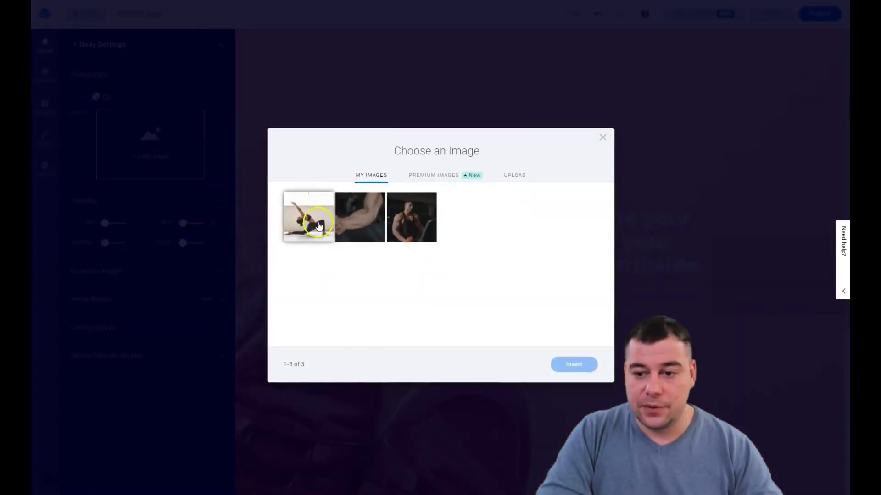
click(573, 365)
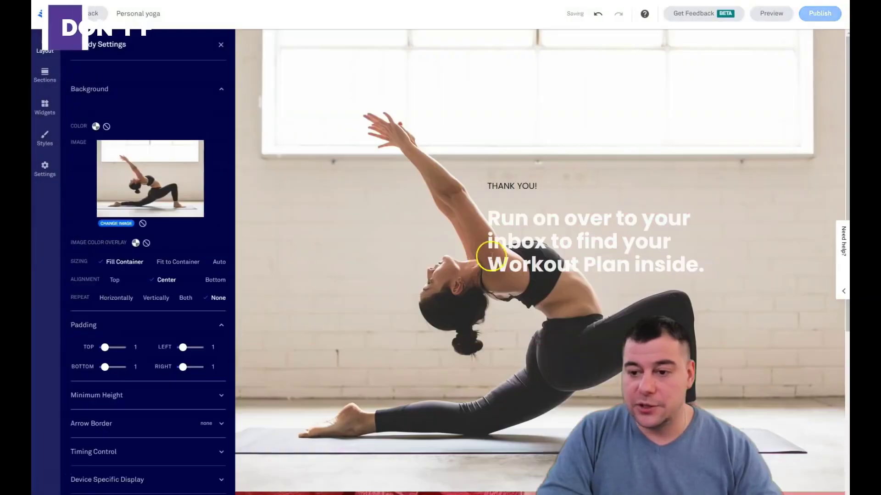
click(220, 52)
Step: Review the updated page and open the page-wide Style settings
scroll(361, 226, down, 5)
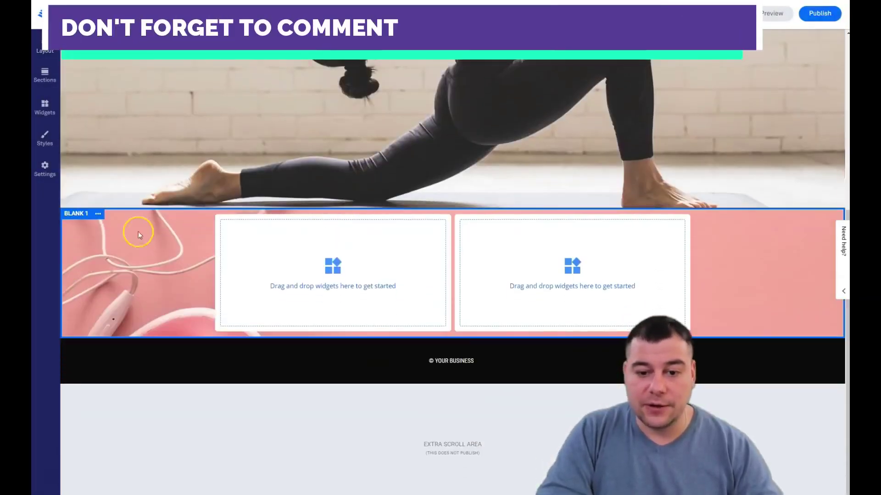
scroll(161, 256, up, 5)
scroll(155, 266, down, 5)
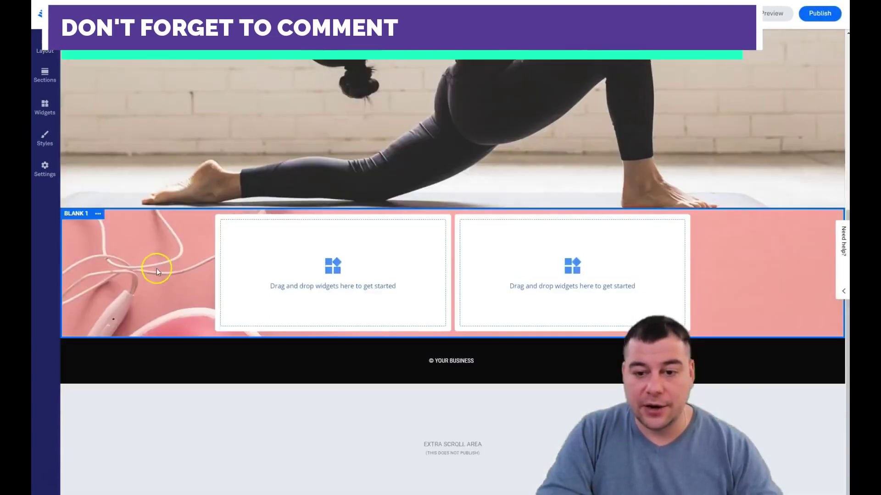
scroll(137, 256, up, 5)
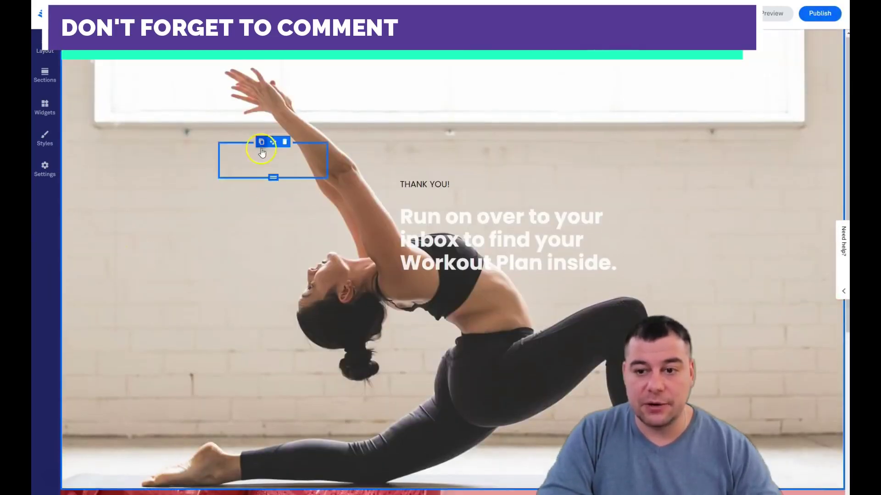
scroll(411, 279, down, 3)
scroll(327, 168, down, 1)
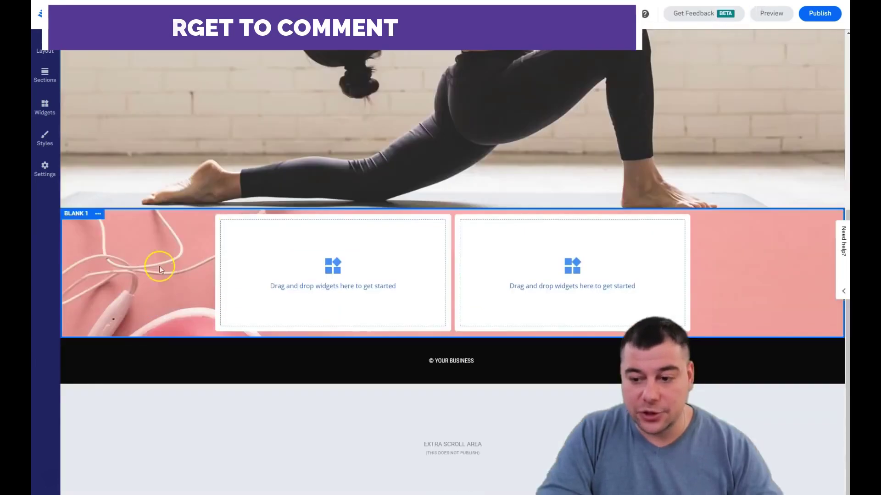
scroll(163, 227, up, 10)
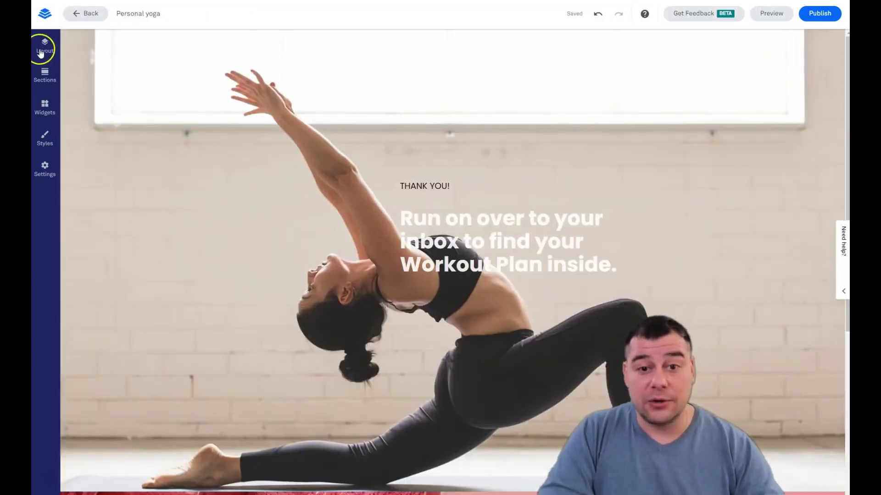
click(44, 139)
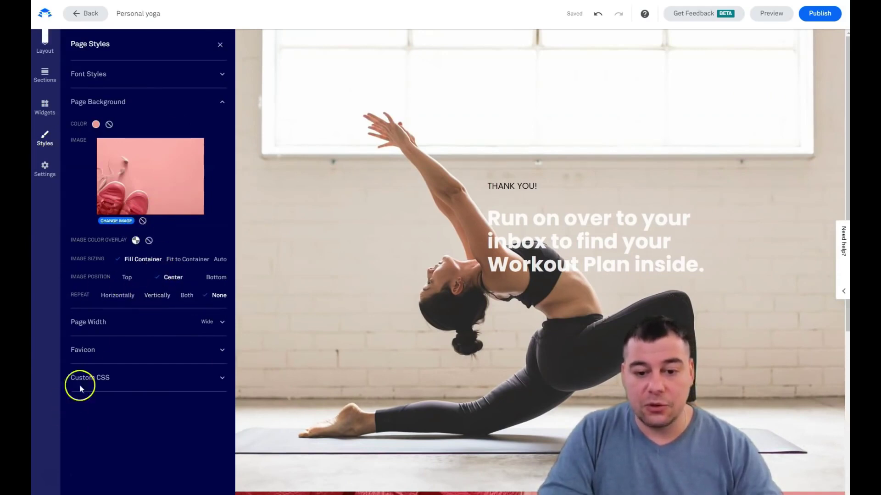
Step: Drag the dark Meet Lynn About template from the Sections library onto the page
click(45, 108)
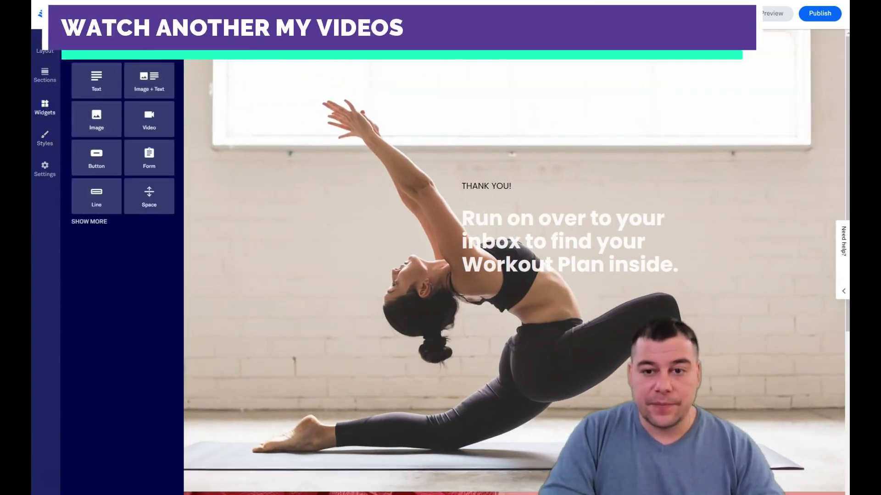
click(42, 86)
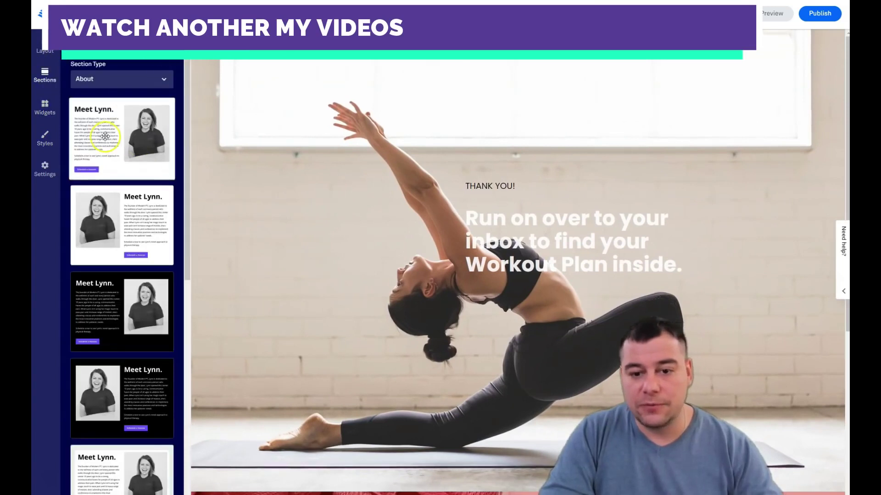
scroll(105, 136, down, 4)
scroll(396, 331, down, 5)
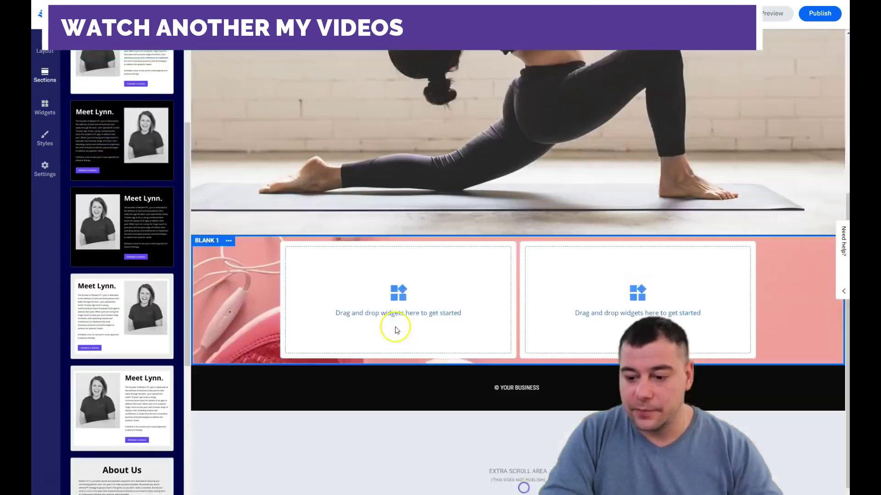
drag(118, 147, 518, 227)
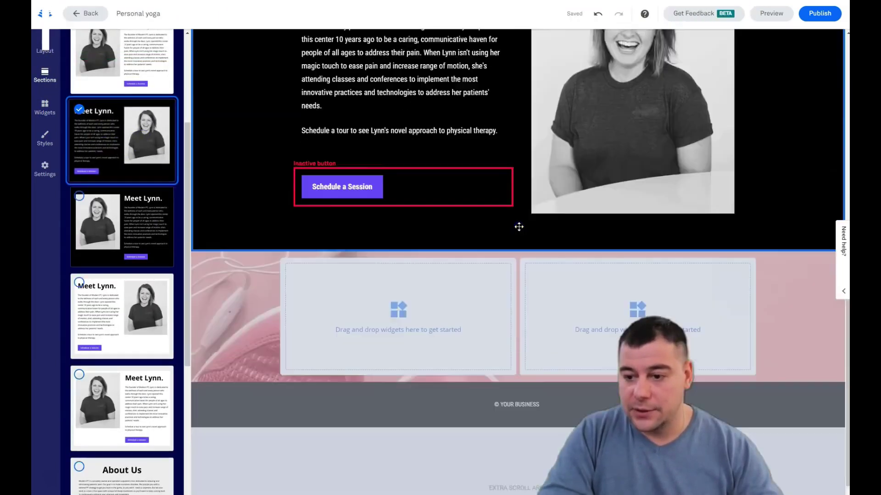
scroll(442, 232, down, 1)
scroll(78, 68, up, 4)
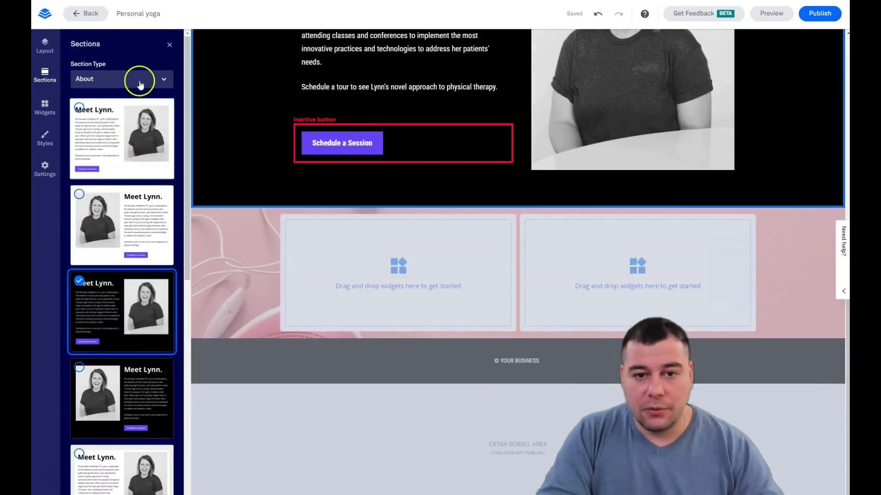
Step: Browse the Hero and Logos section templates and drag a logo strip onto the page
click(162, 81)
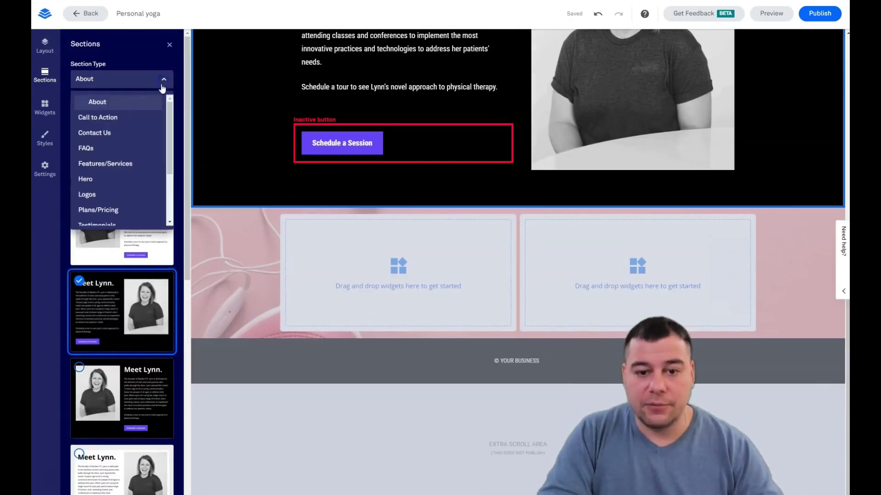
click(102, 179)
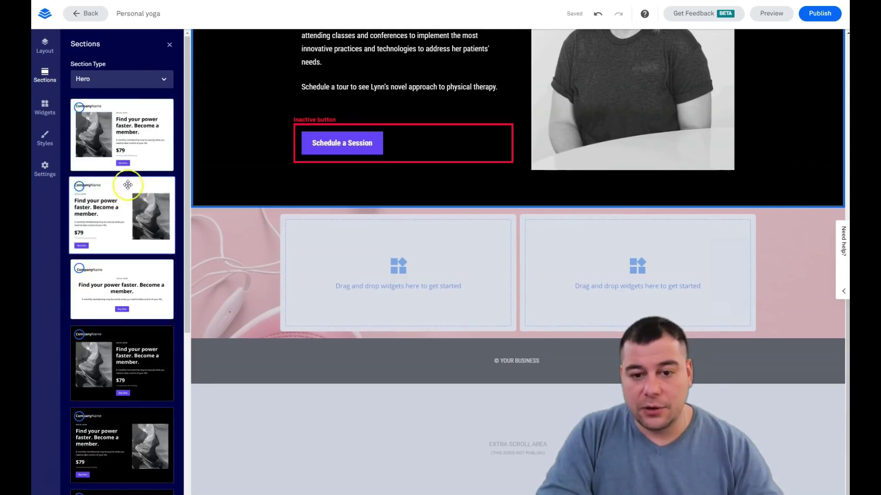
scroll(144, 207, down, 5)
scroll(139, 214, up, 8)
click(163, 79)
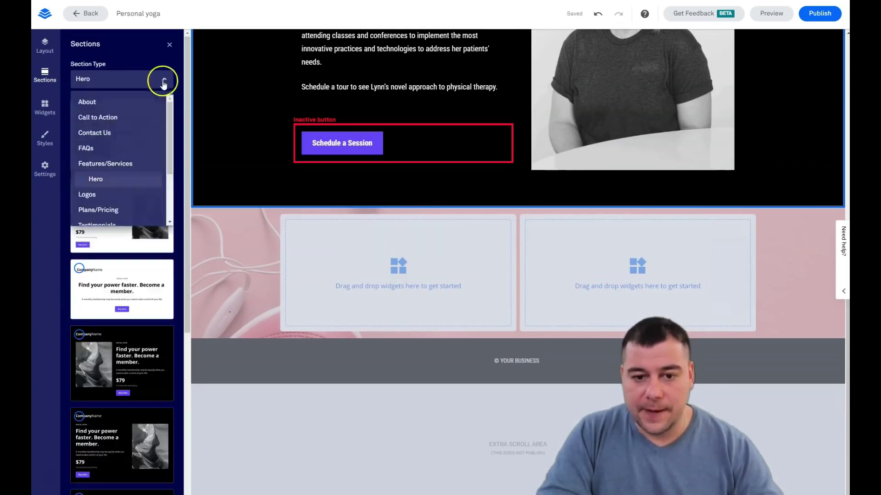
click(110, 202)
drag(126, 207, 504, 378)
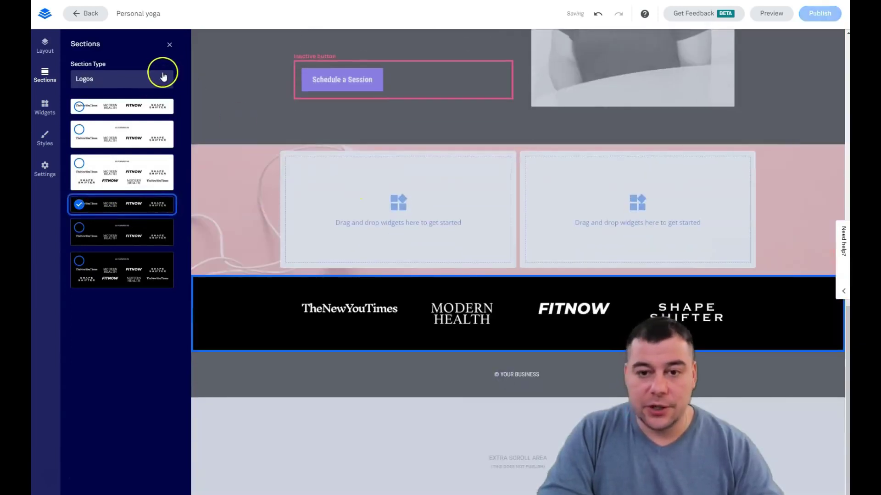
Step: Add a contractors Features/Services template below the pink blank section
click(164, 80)
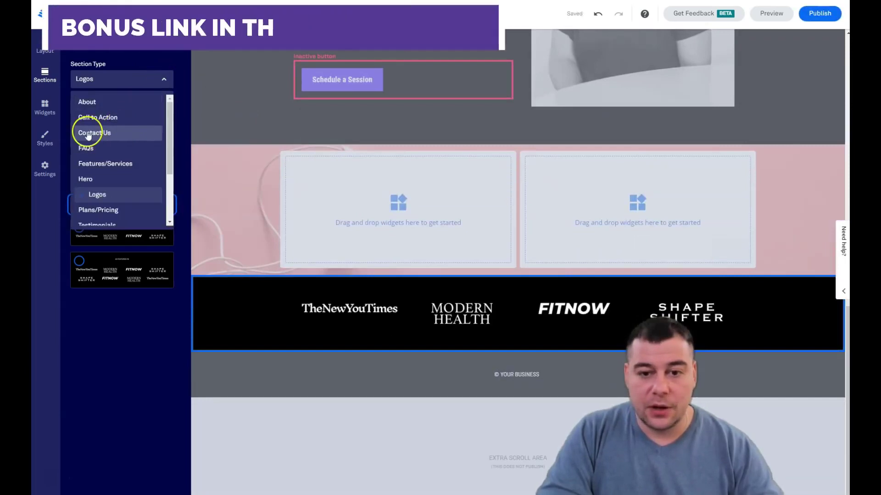
click(91, 164)
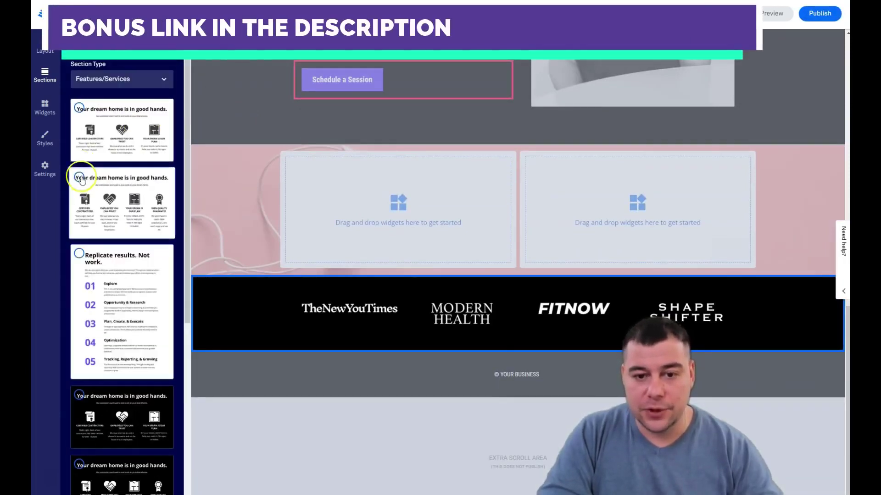
drag(102, 177, 477, 202)
scroll(583, 239, up, 5)
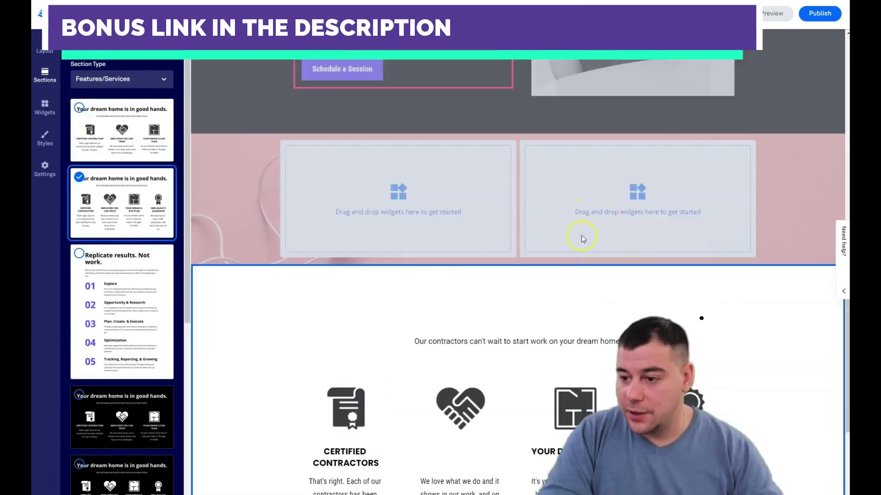
scroll(307, 298, down, 2)
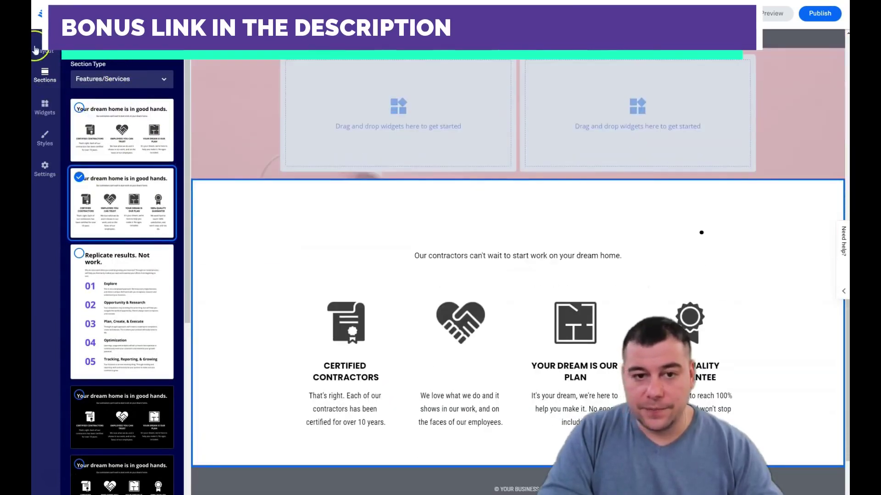
click(49, 46)
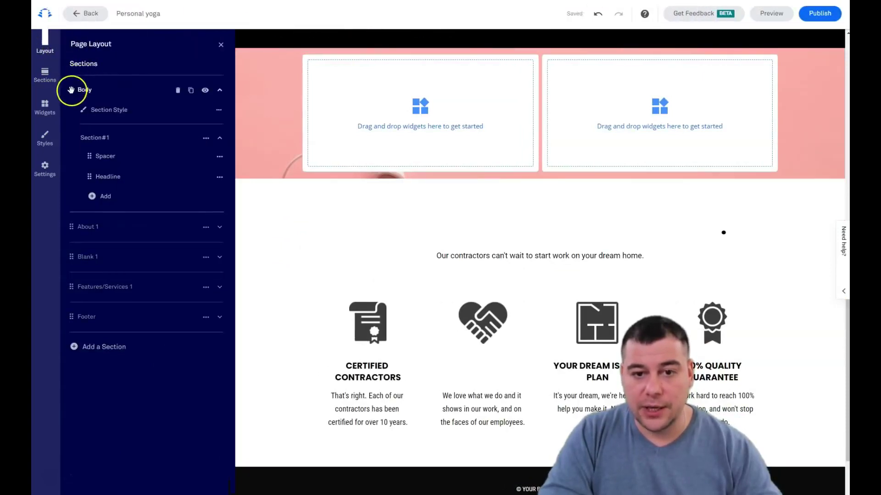
Step: In the page layout, collapse Body and move Features/Services 1 above Blank 1
click(219, 90)
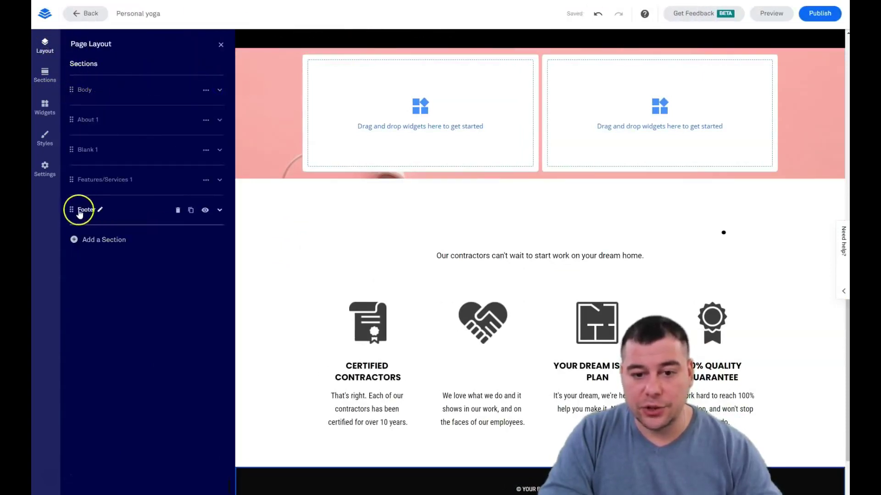
drag(71, 179, 72, 118)
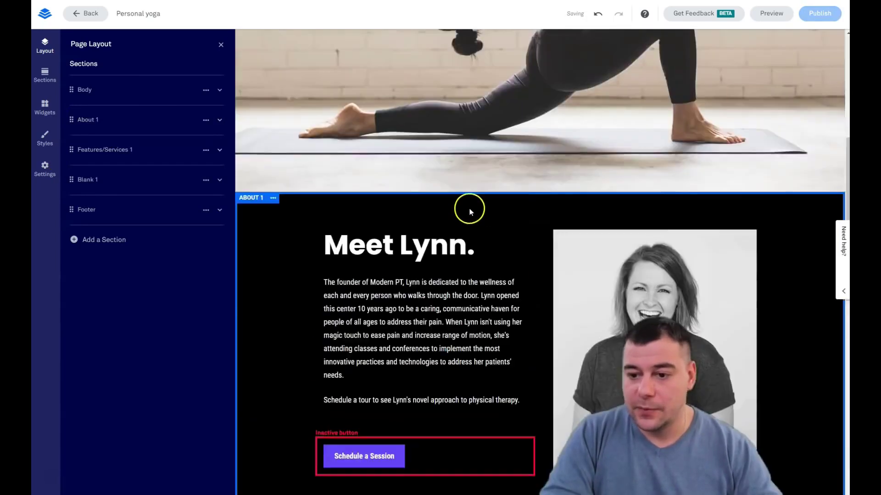
scroll(469, 212, down, 5)
Step: Close the Page Layout panel and scroll through the reordered page
click(220, 45)
scroll(388, 167, up, 15)
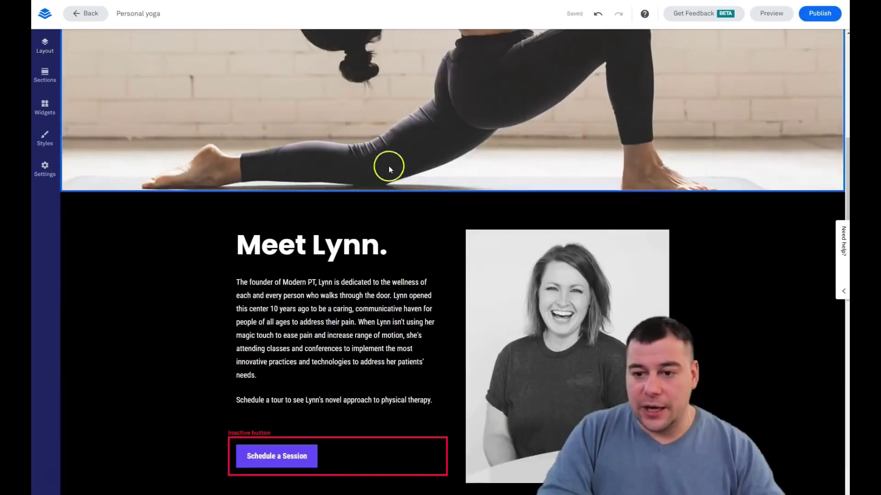
scroll(275, 156, down, 10)
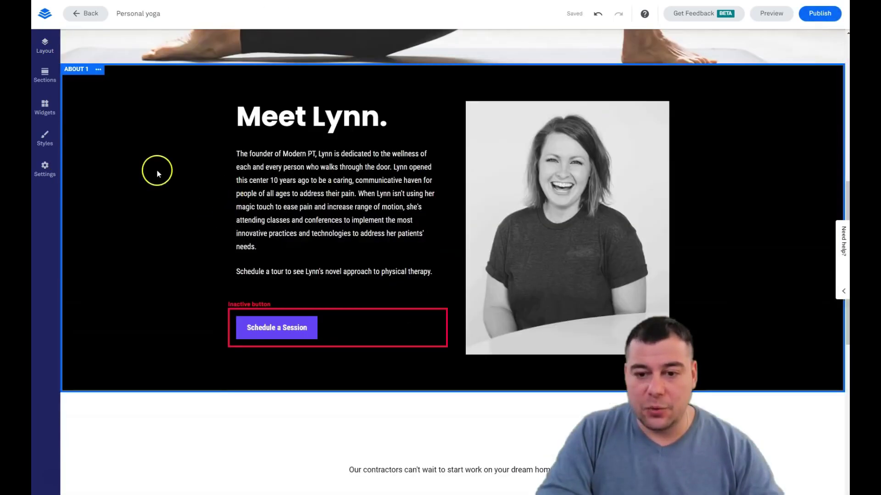
scroll(152, 141, down, 10)
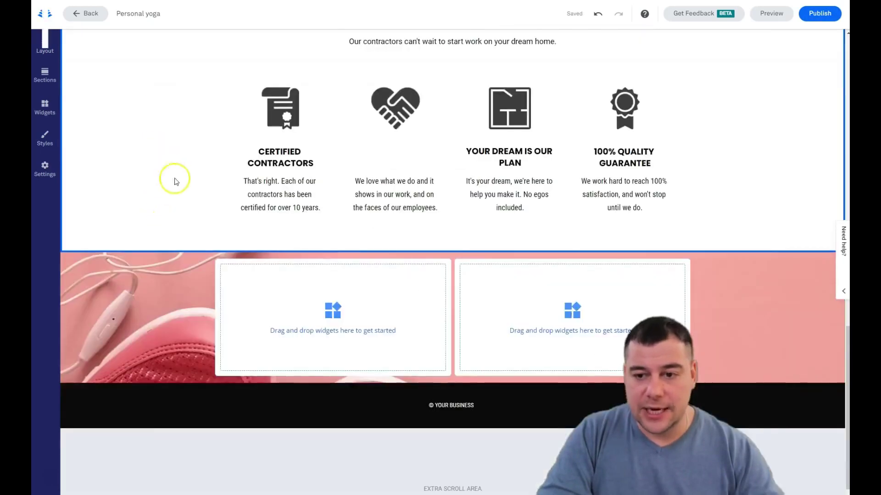
scroll(178, 199, up, 12)
scroll(178, 204, down, 10)
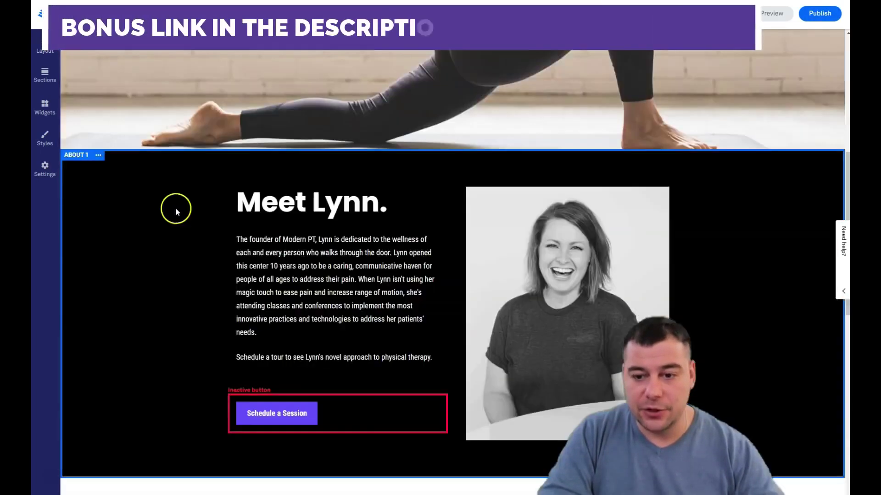
scroll(156, 255, down, 3)
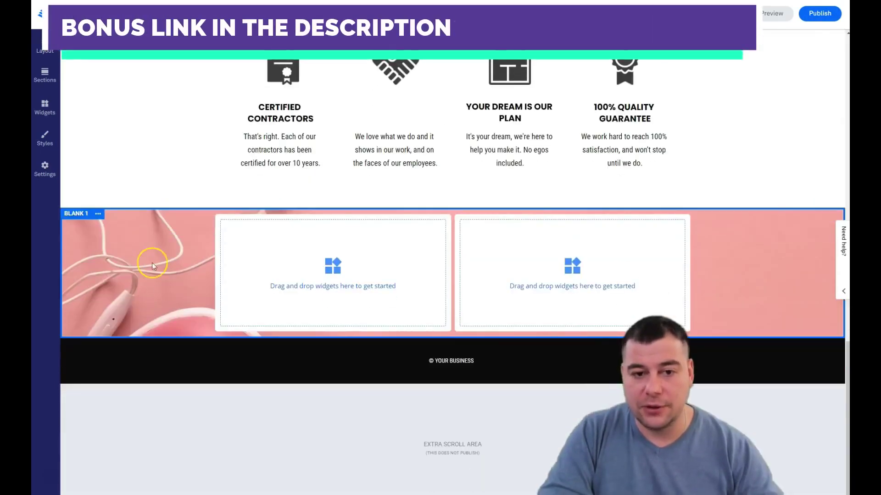
scroll(142, 270, up, 2)
scroll(143, 261, down, 2)
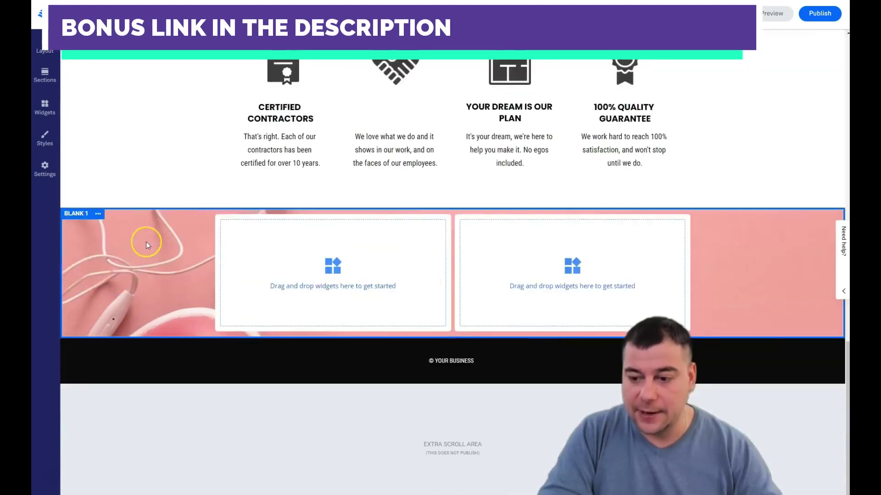
scroll(146, 241, up, 5)
scroll(250, 250, up, 6)
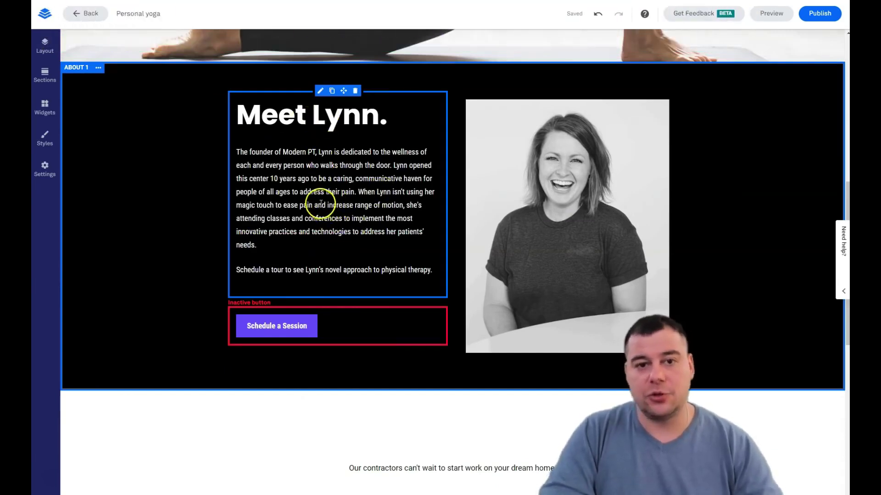
Step: Make the Meet Lynn paragraph Normal text with line spacing 5 in the pink recent colour
click(320, 204)
double_click(319, 204)
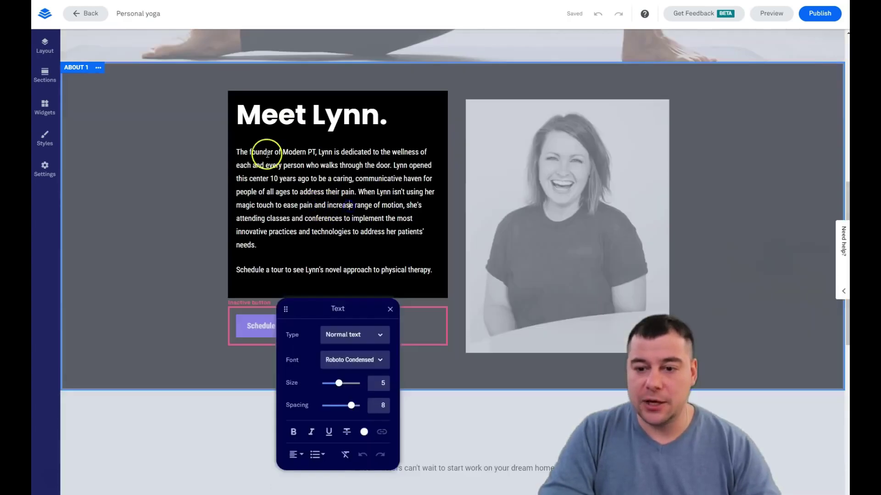
drag(239, 151, 394, 282)
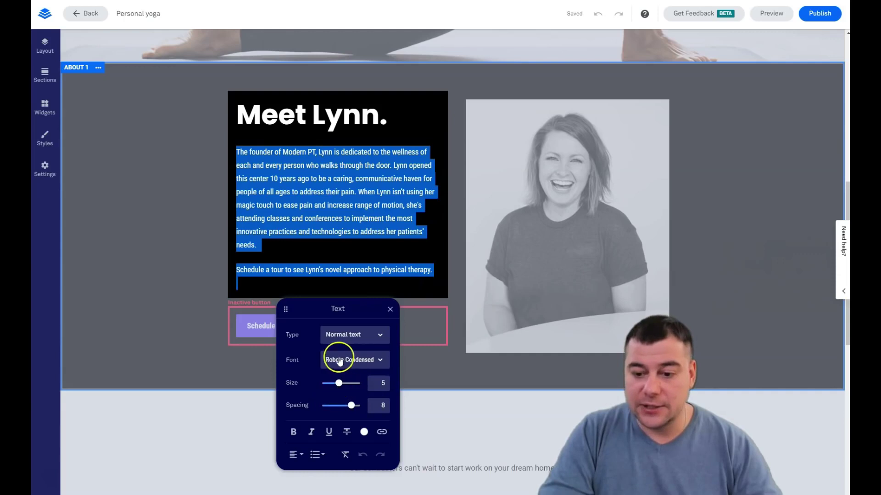
click(381, 337)
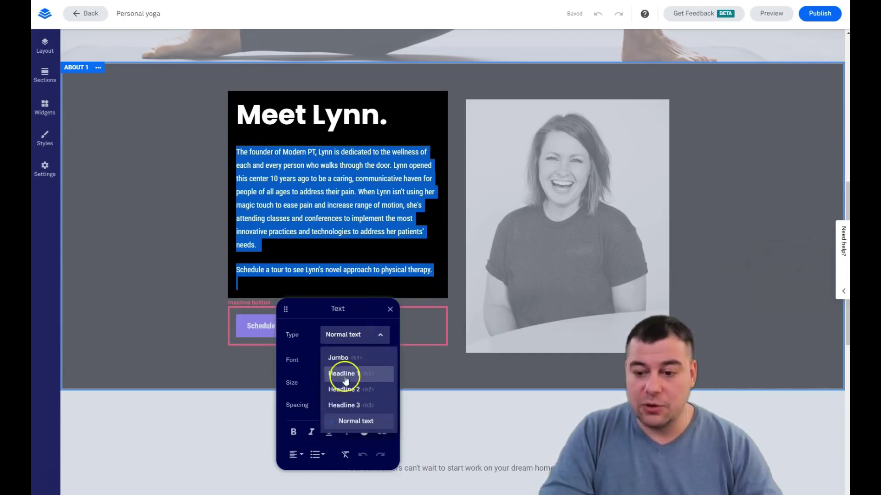
click(380, 334)
drag(360, 413, 353, 415)
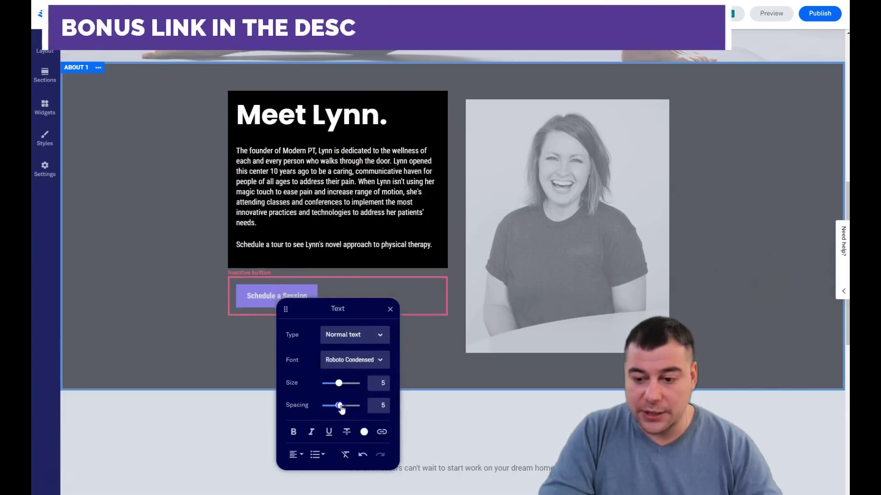
click(363, 432)
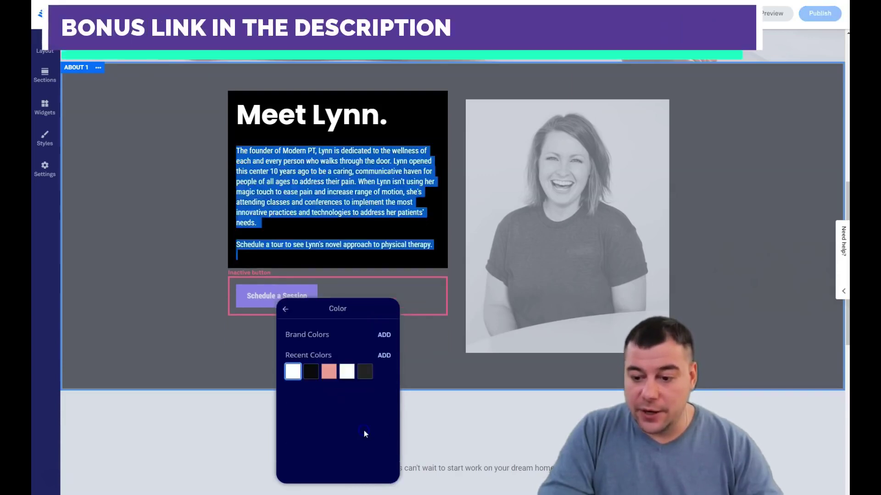
click(328, 376)
click(242, 370)
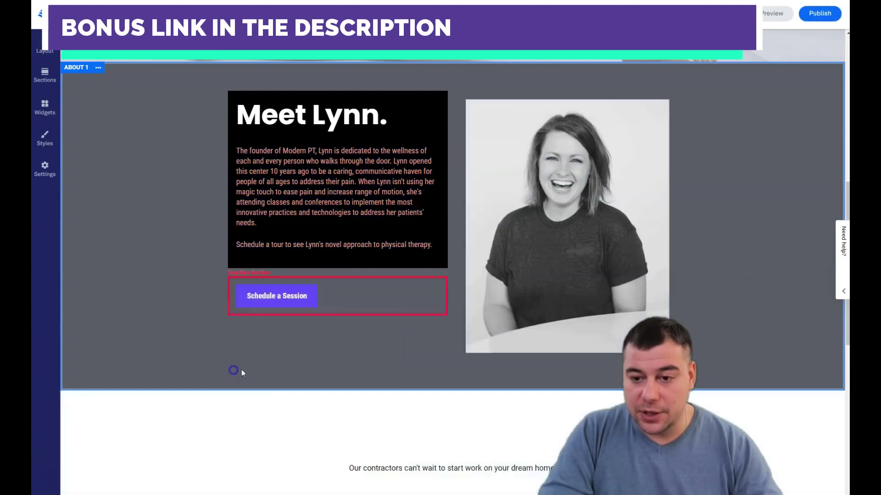
click(369, 180)
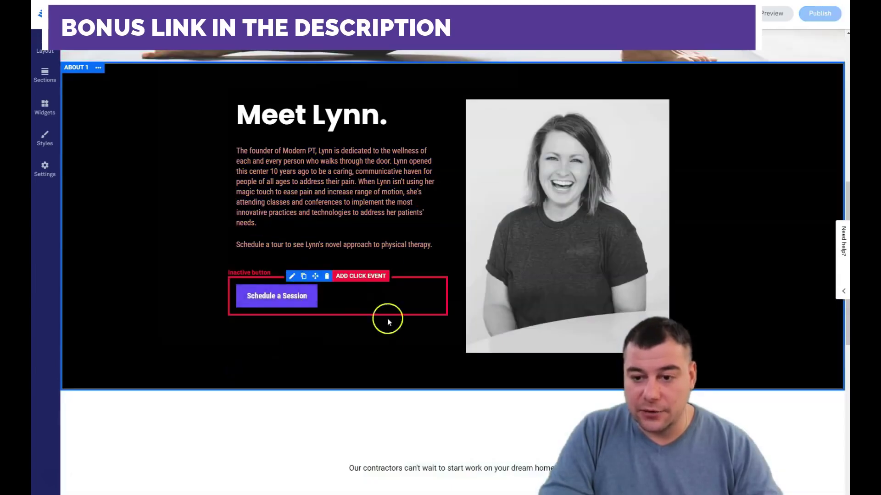
Step: Give the Schedule a Session button an 'Open a pop-up' click event
scroll(213, 212, down, 4)
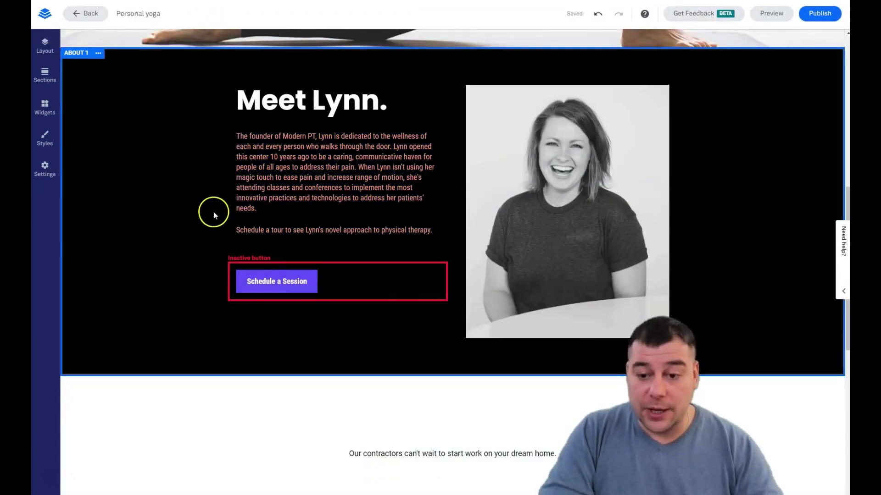
scroll(199, 206, up, 4)
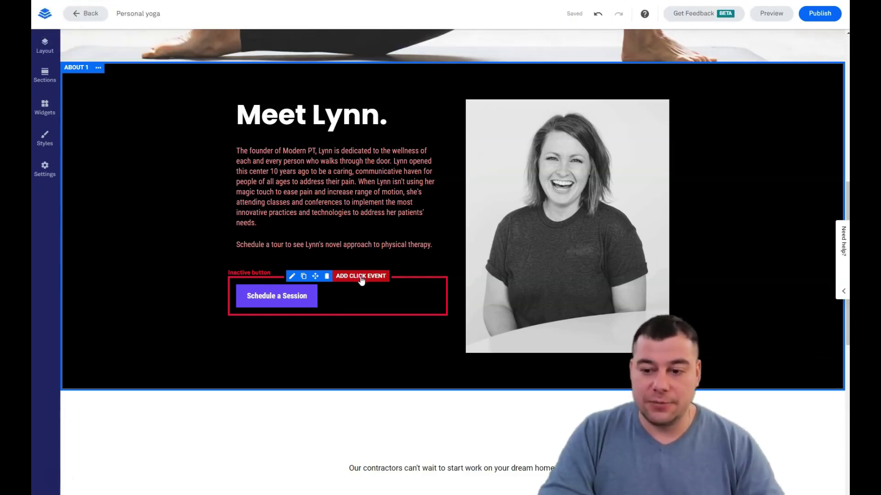
click(362, 277)
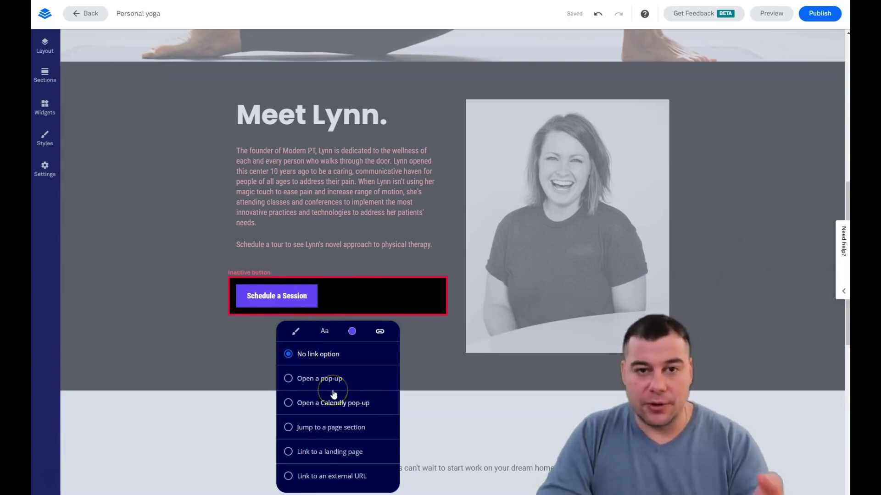
scroll(334, 395, down, 1)
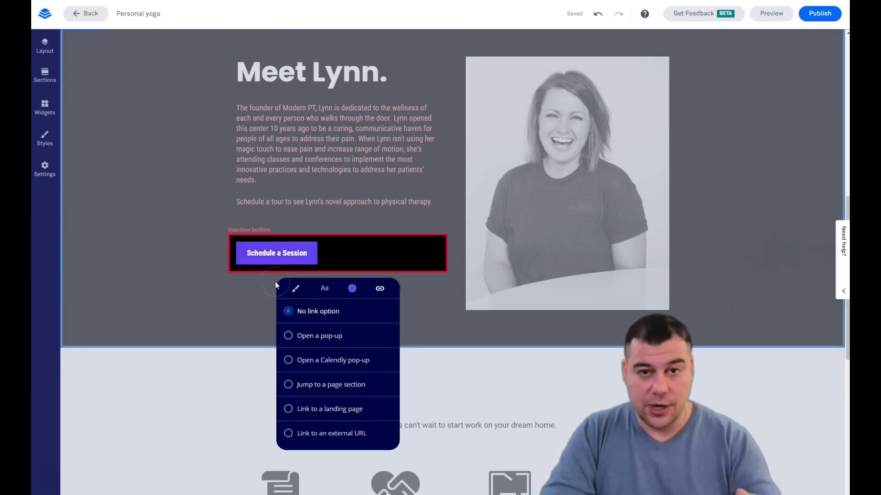
click(294, 310)
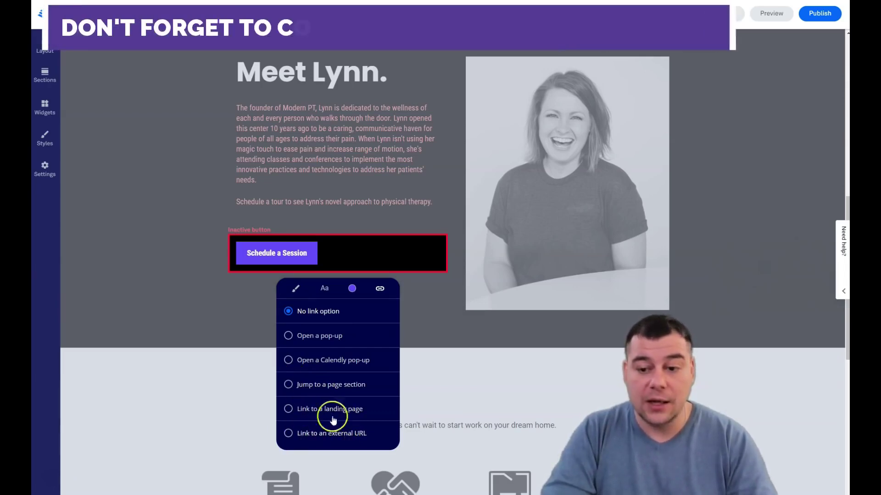
click(288, 337)
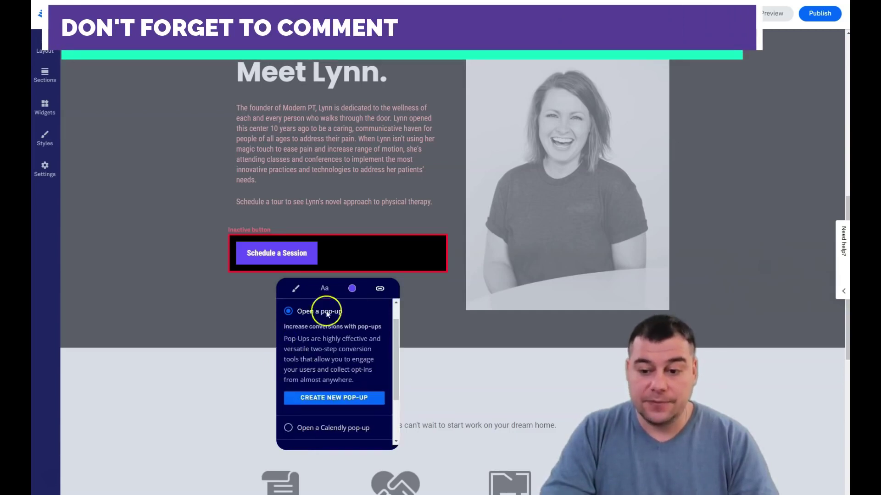
Step: Create a new pop-up for the button and look over its heading and privacy line
click(327, 401)
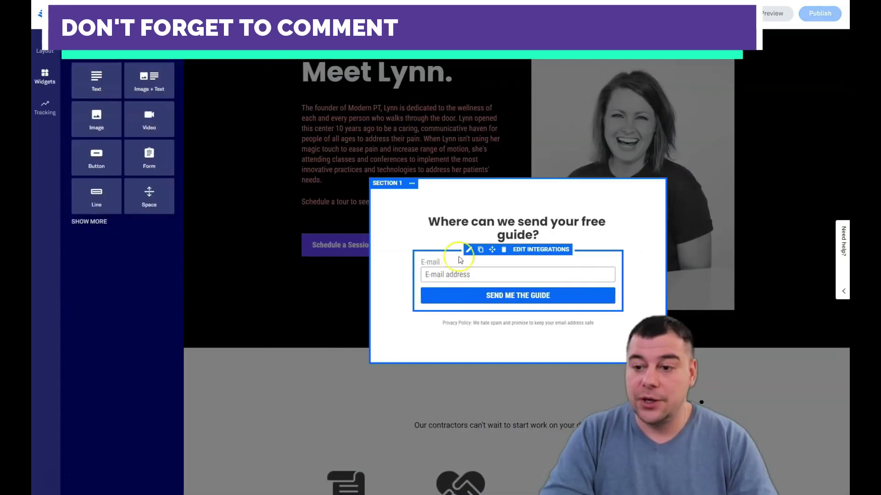
click(543, 250)
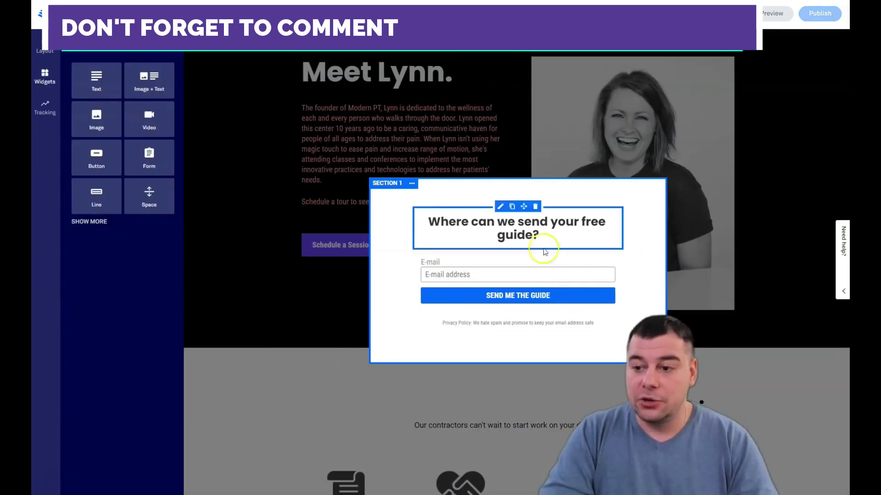
click(495, 332)
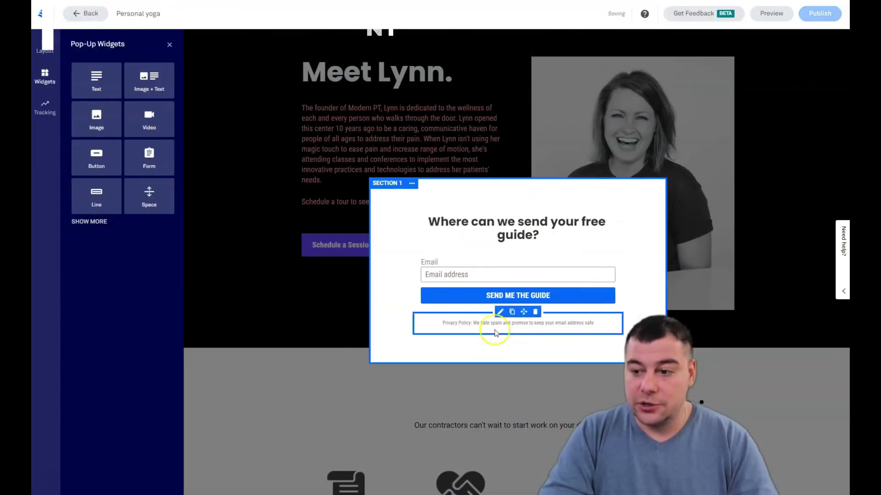
click(419, 206)
click(265, 178)
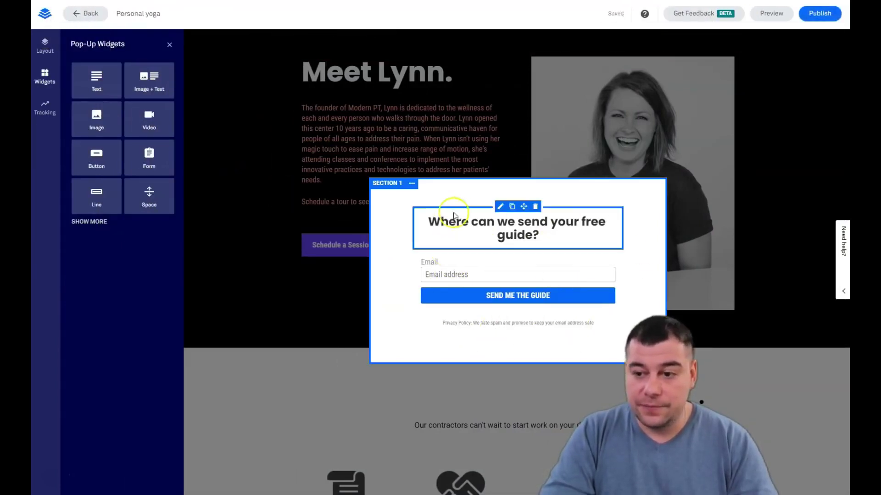
Step: Set the pop-up's Section 1 background colour to pink in Section Styles
click(411, 183)
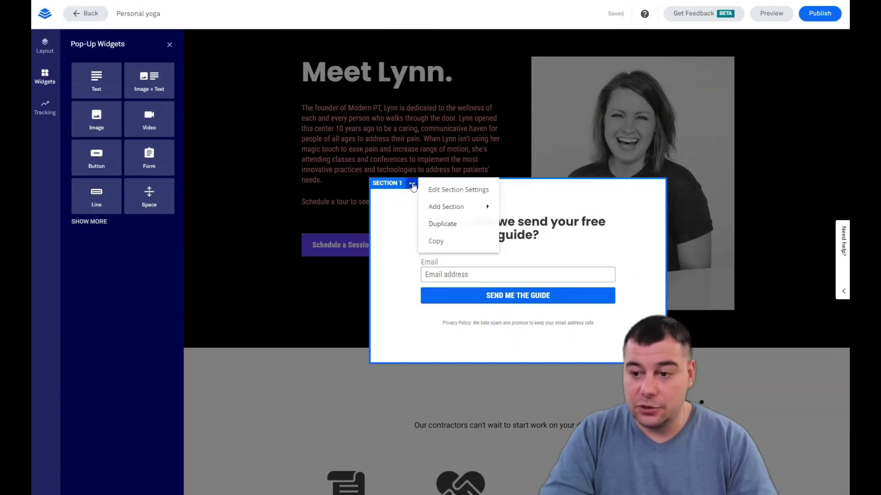
click(439, 191)
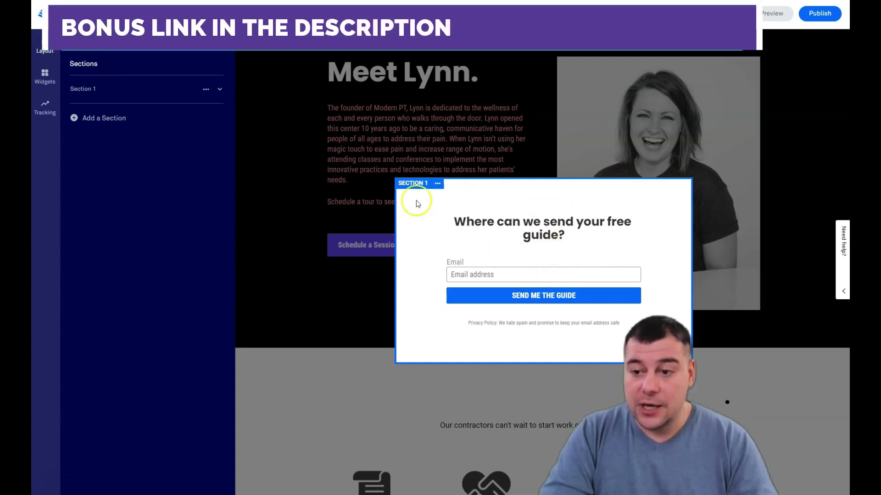
click(220, 92)
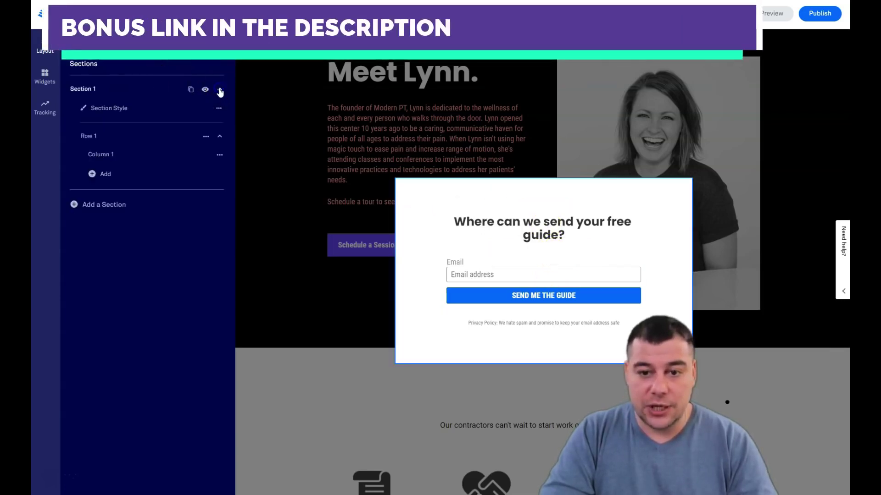
click(97, 109)
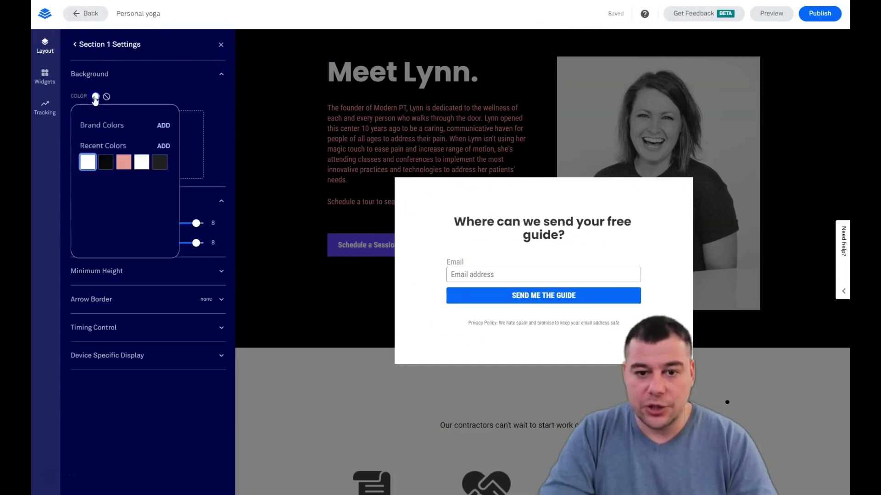
click(123, 163)
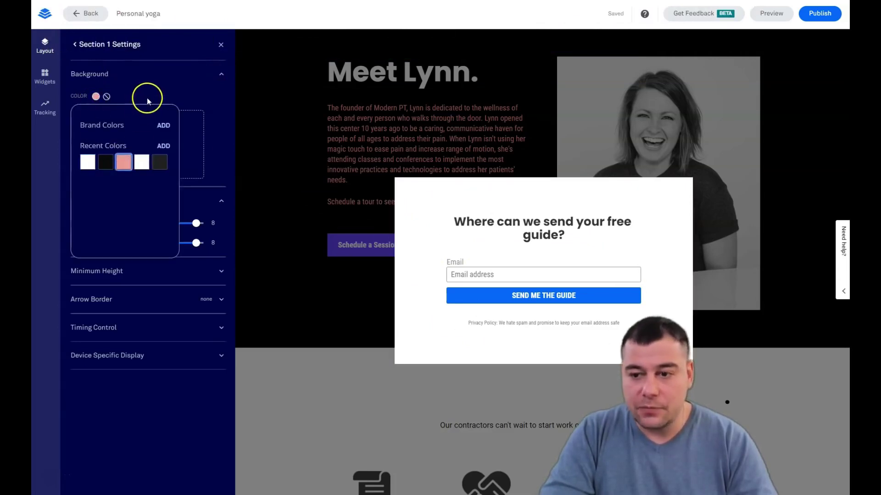
click(152, 82)
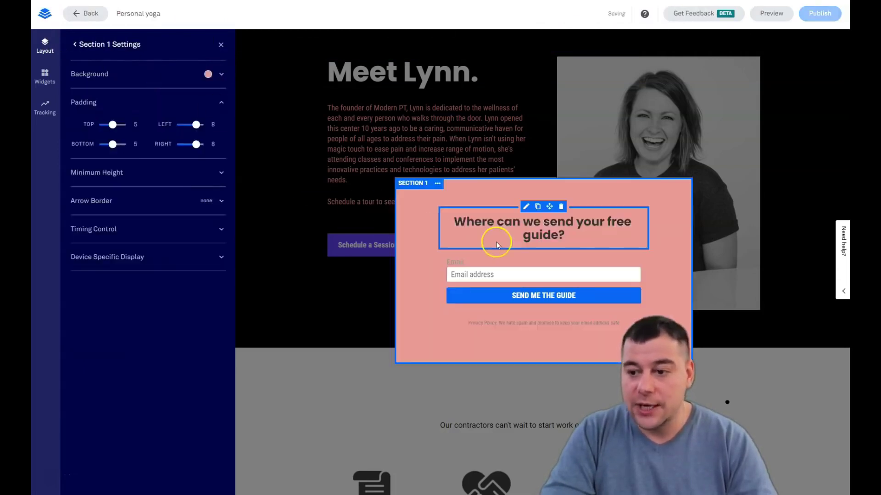
Step: Go from the form's Edit Integrations to Add an Integration and open More Services
click(565, 250)
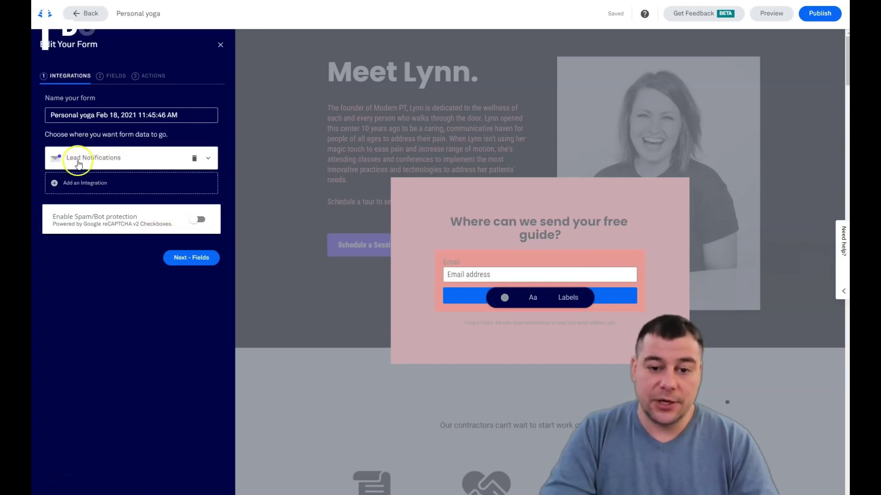
click(75, 185)
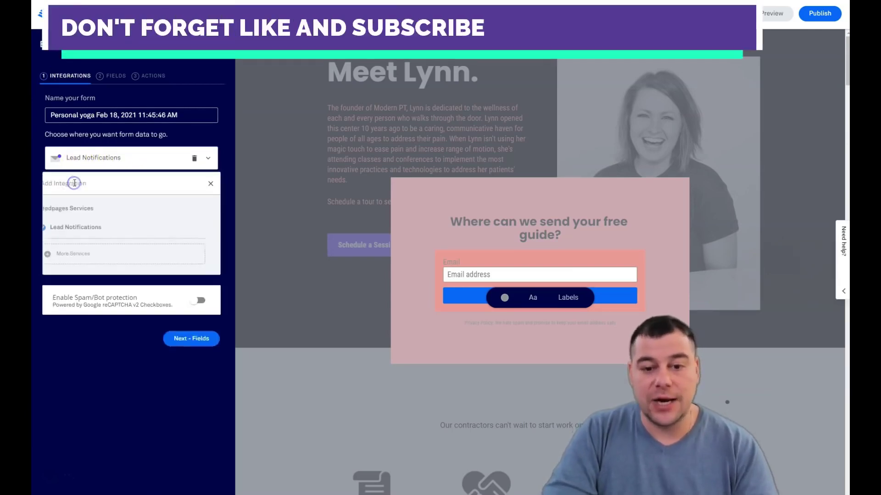
click(91, 254)
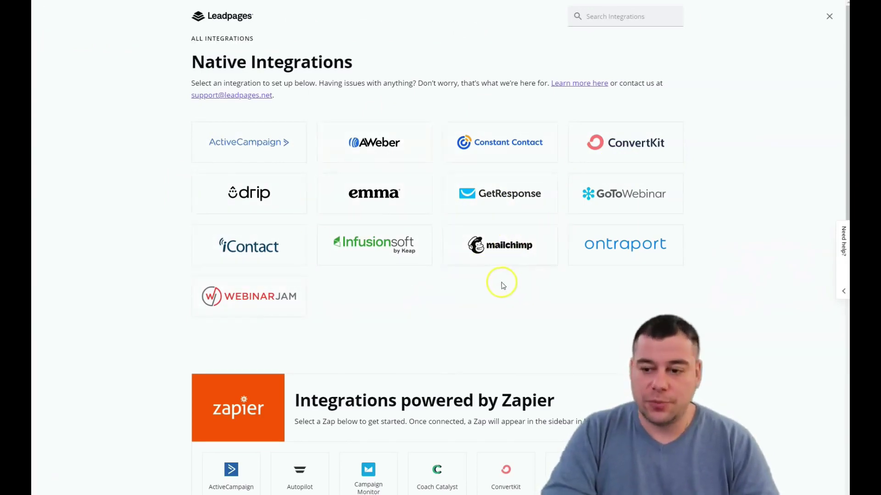
Step: Scroll through the Native and Zapier integrations, then close the catalogue
scroll(502, 286, down, 5)
scroll(448, 263, up, 3)
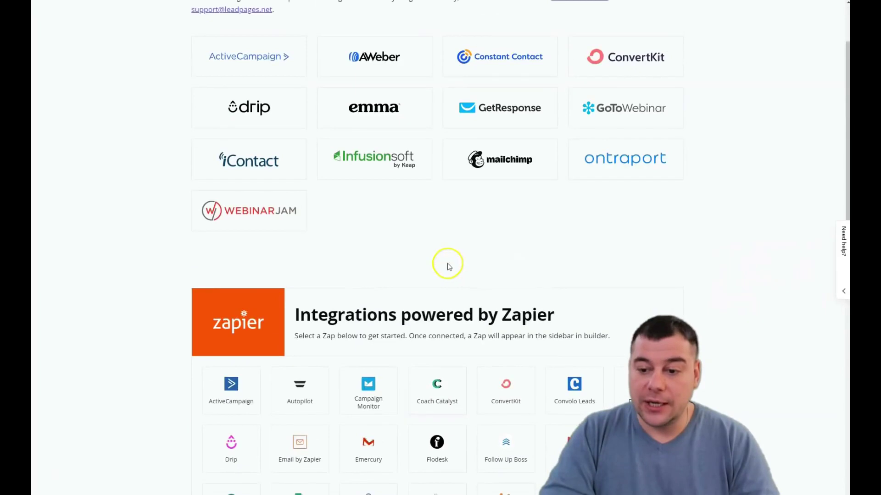
scroll(270, 198, down, 3)
scroll(458, 269, down, 10)
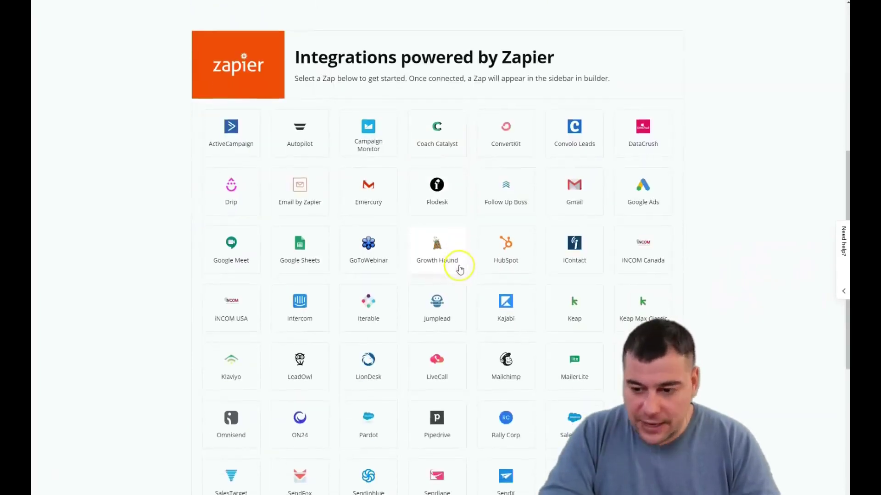
scroll(456, 270, up, 9)
scroll(455, 269, up, 6)
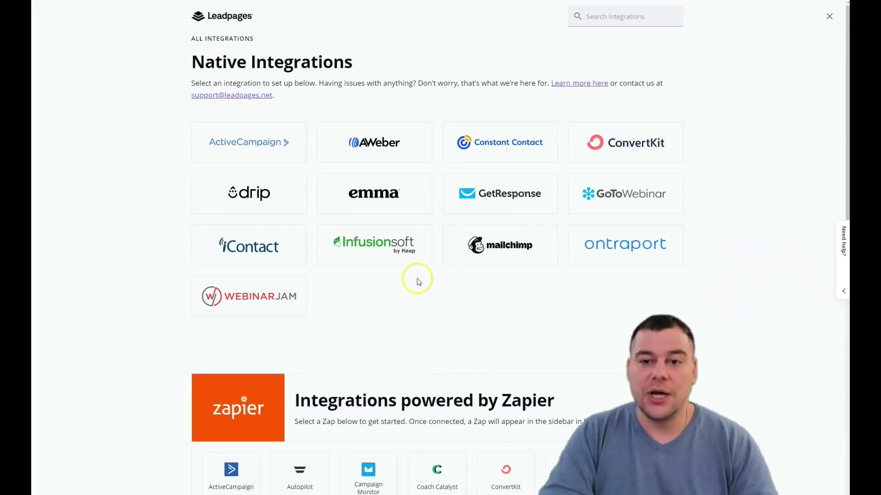
click(831, 19)
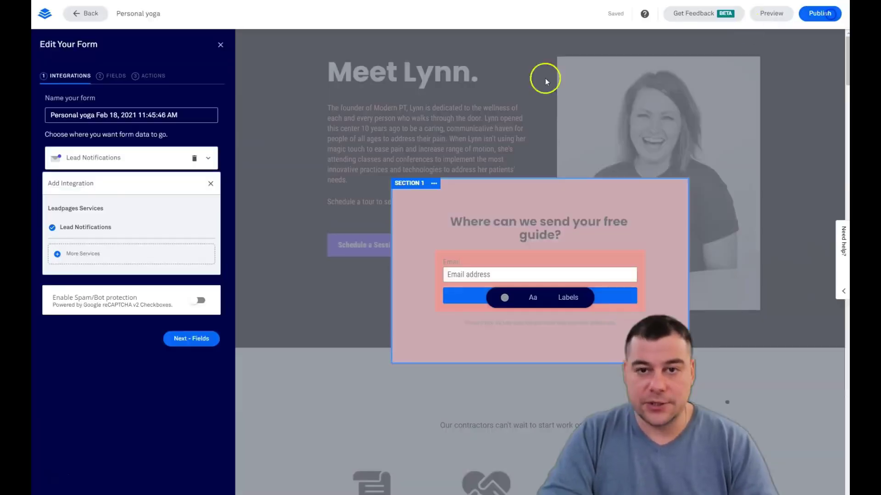
Step: Select the pop-up's form to reopen its settings, keeping Lead Notifications as the integration
click(130, 215)
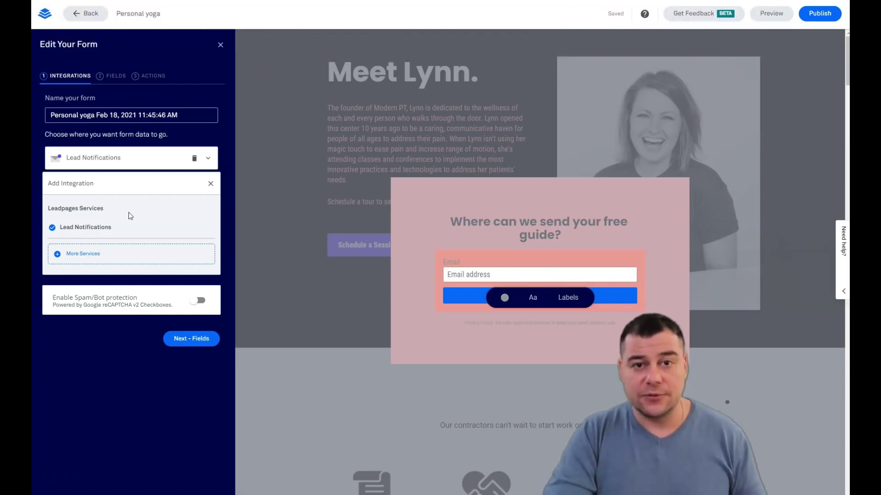
click(495, 255)
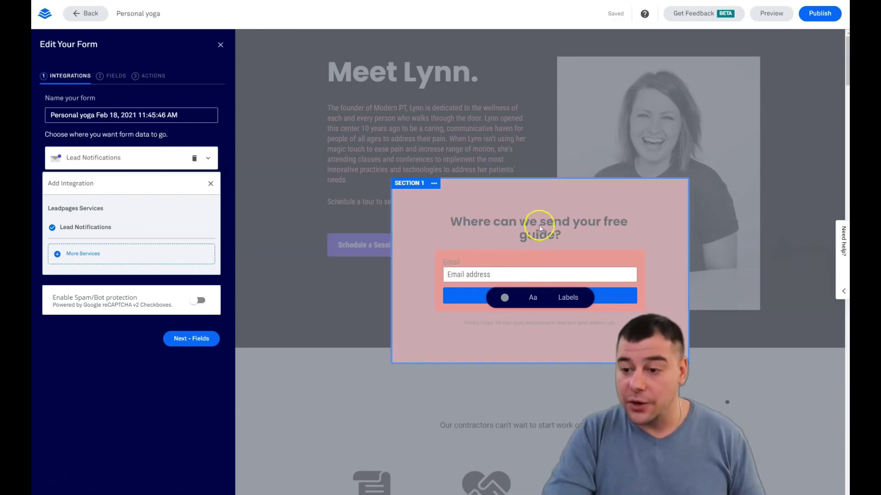
Step: Add a First Name field above Email, then move on to the form's Actions
click(111, 77)
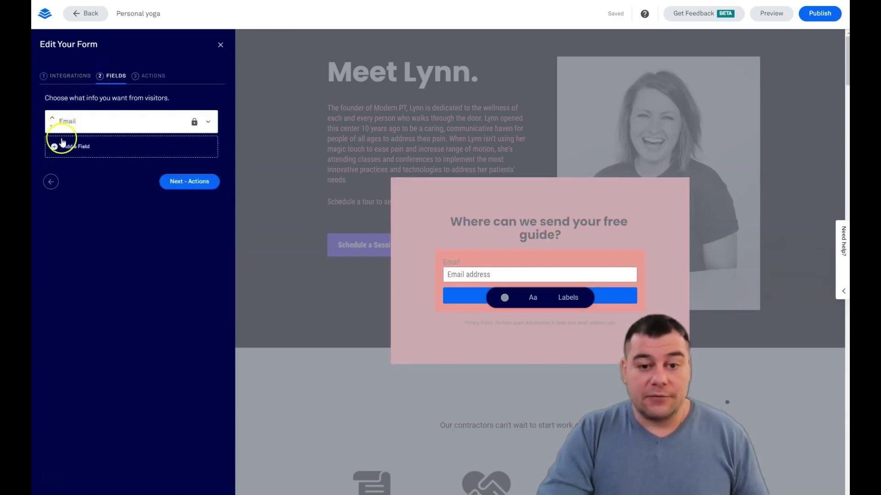
click(55, 148)
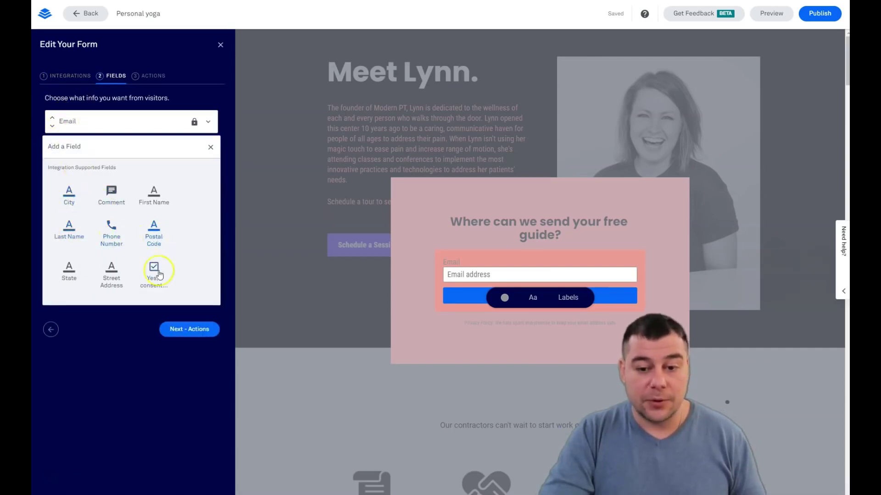
click(153, 198)
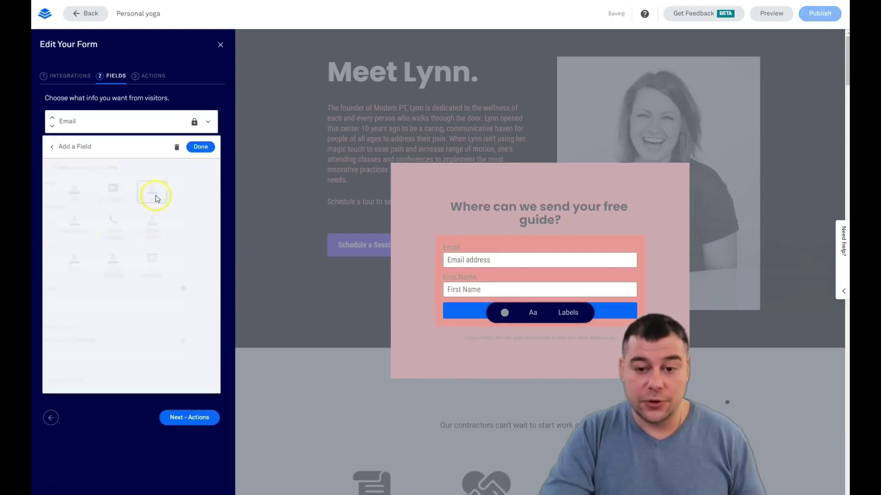
click(200, 147)
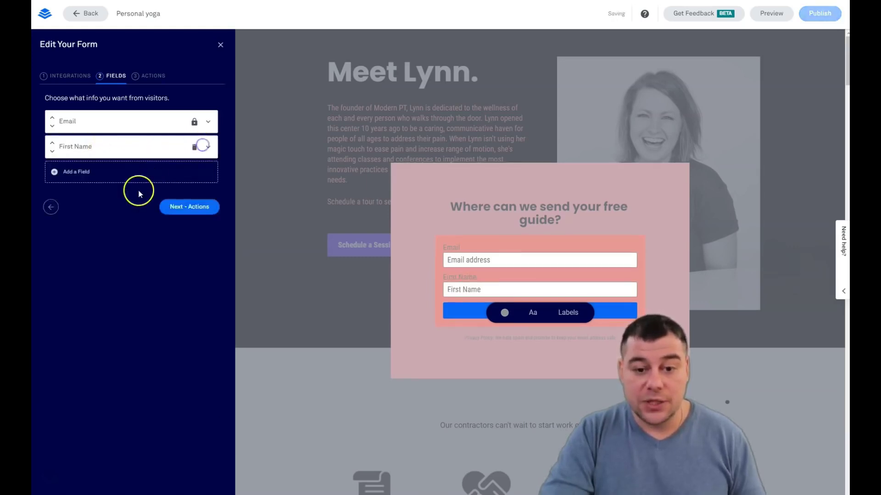
click(52, 143)
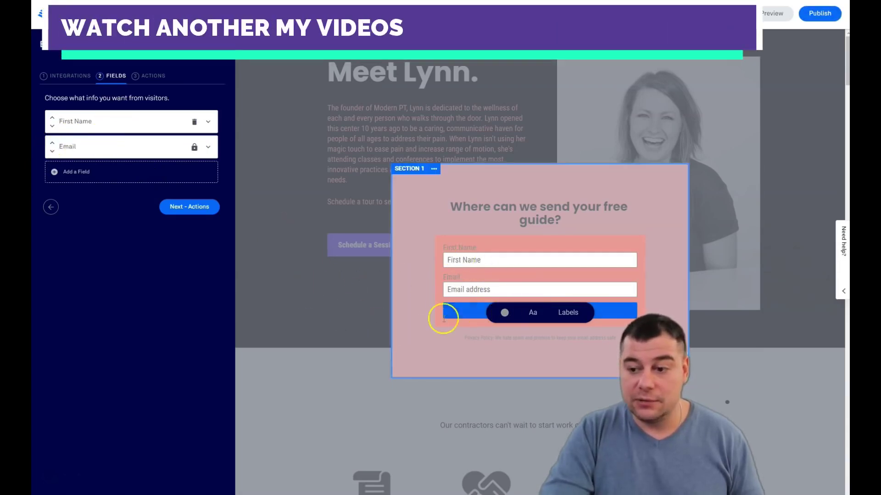
click(145, 78)
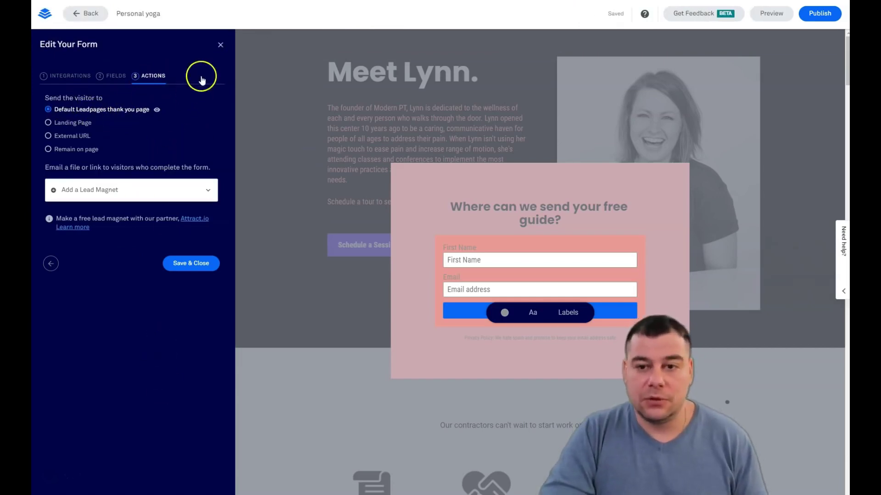
Step: Save & Close the form settings and close the pop-up to return to the page
click(221, 45)
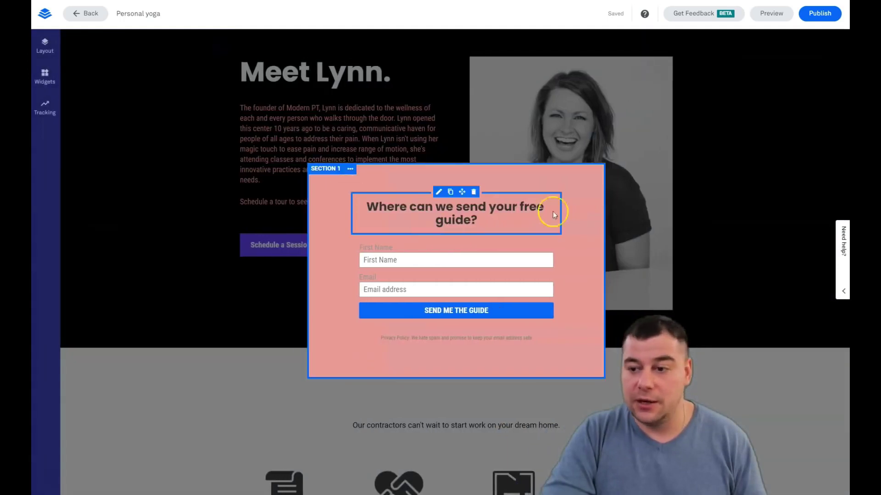
click(178, 231)
scroll(464, 295, down, 6)
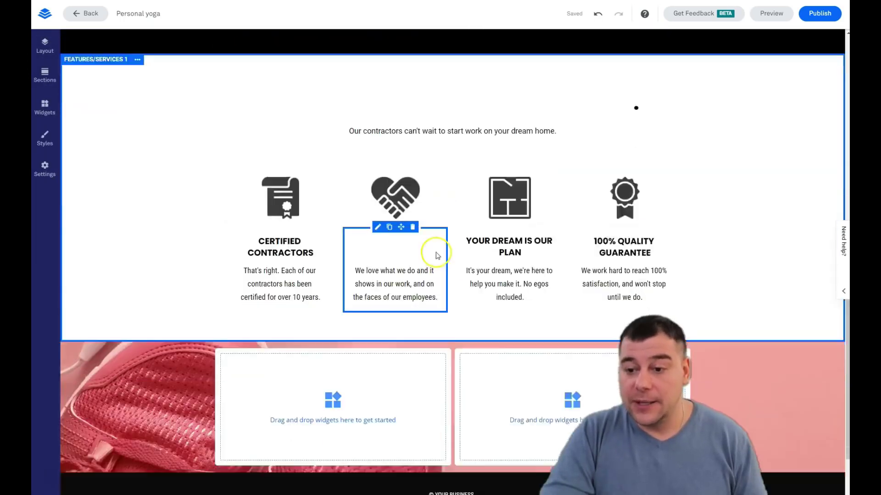
scroll(422, 242, up, 2)
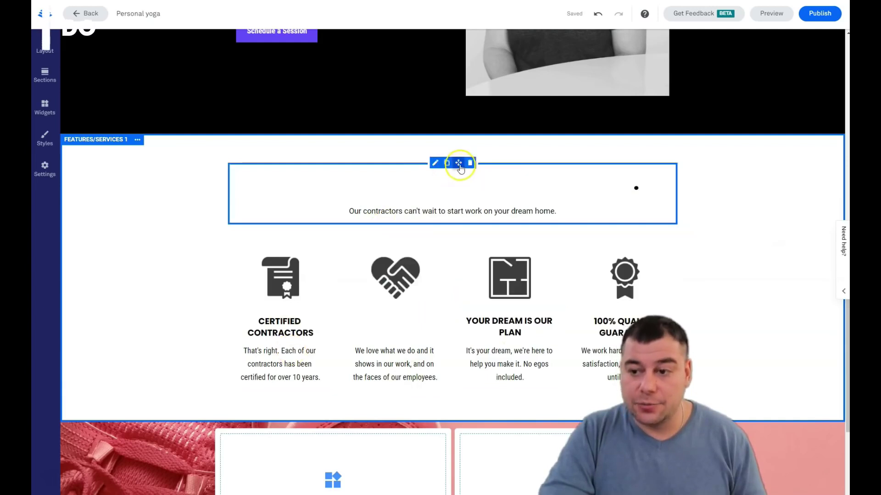
Step: Try dragging the features intro text into the feature row, then undo the move
drag(458, 163, 232, 301)
click(252, 301)
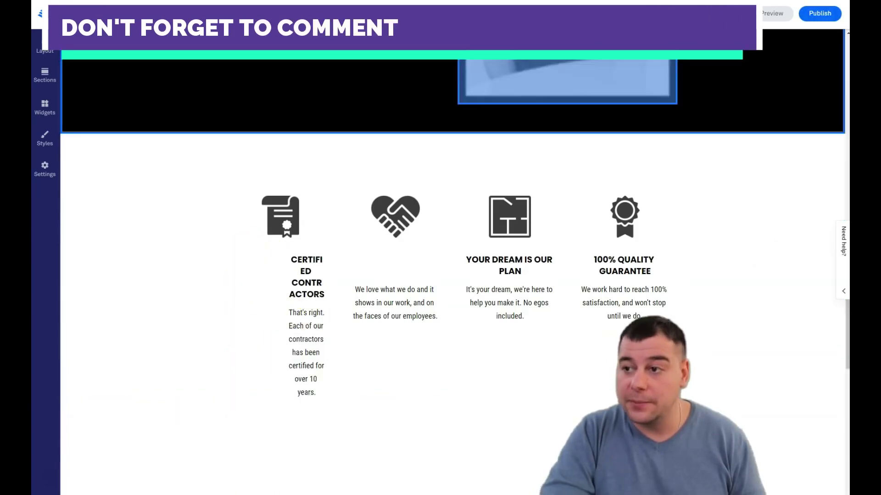
scroll(321, 308, down, 8)
scroll(249, 345, up, 7)
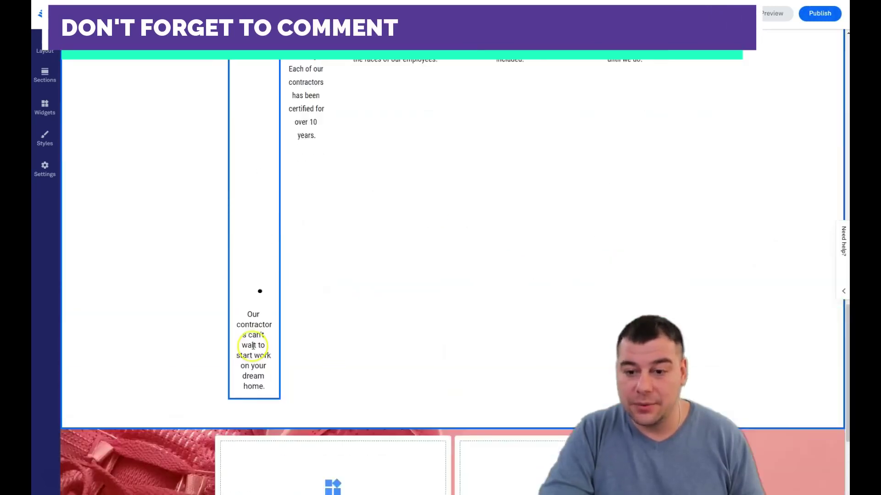
click(598, 13)
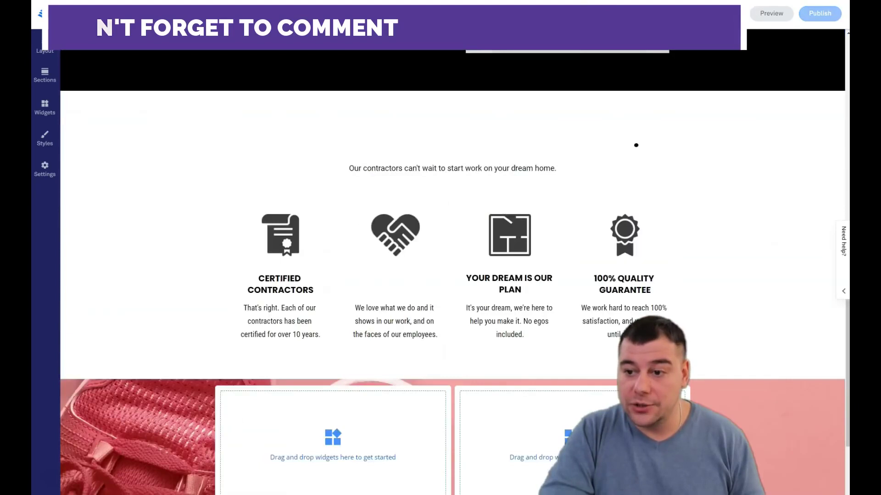
scroll(426, 243, down, 4)
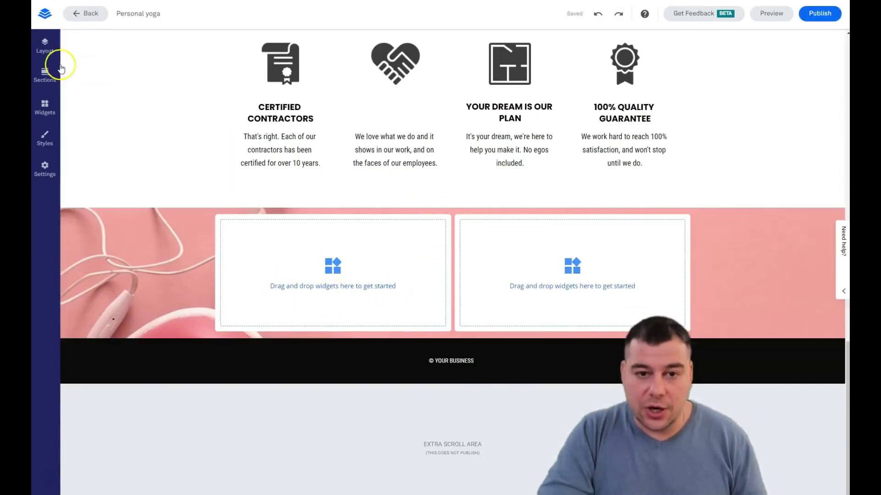
Step: Add a Text widget on the left and a Video widget on the right of the pink section, then open the video's embed code
click(44, 106)
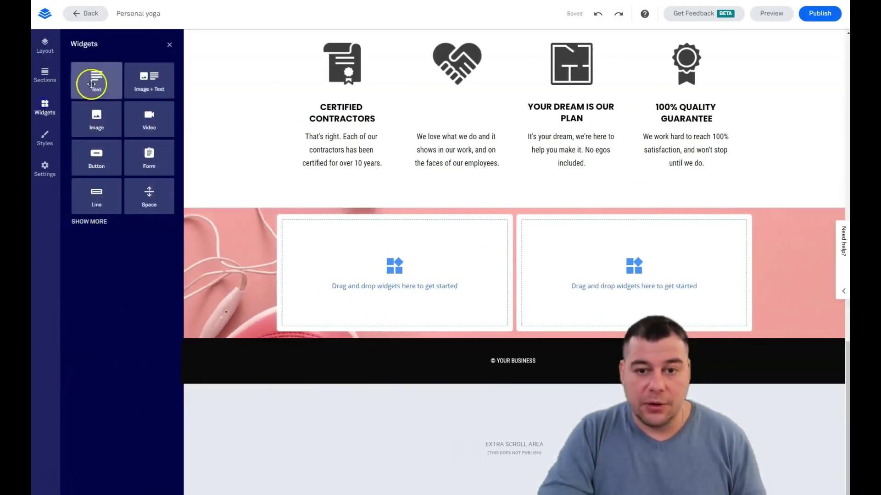
drag(94, 79, 374, 287)
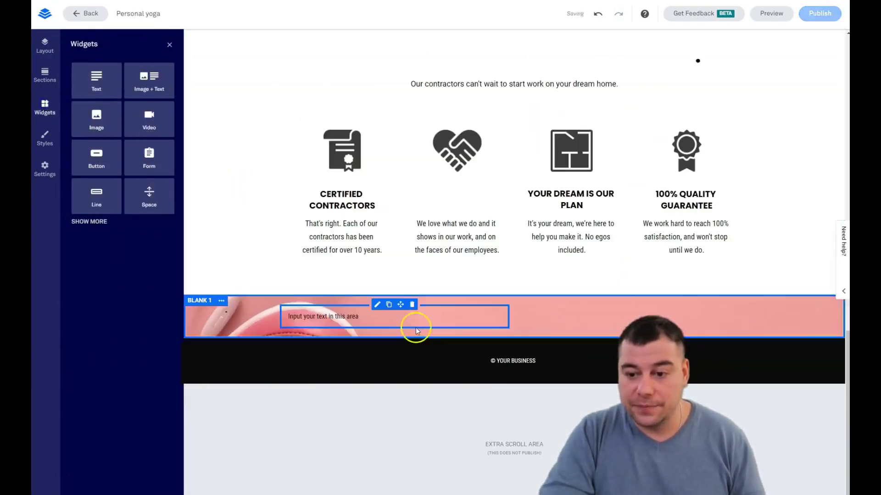
drag(140, 115, 620, 321)
scroll(527, 354, down, 2)
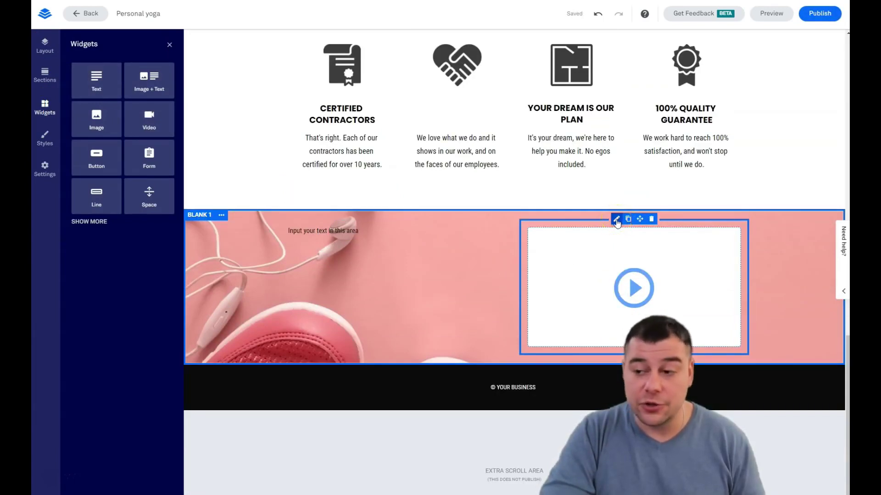
click(616, 220)
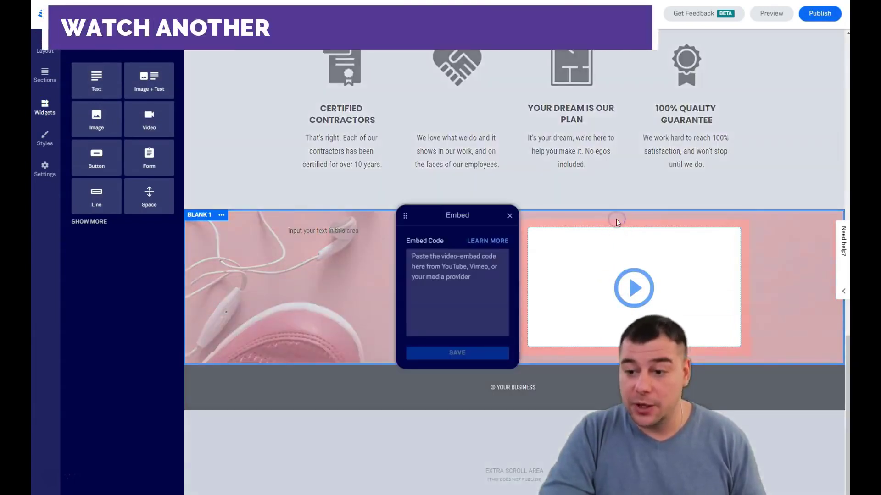
click(426, 253)
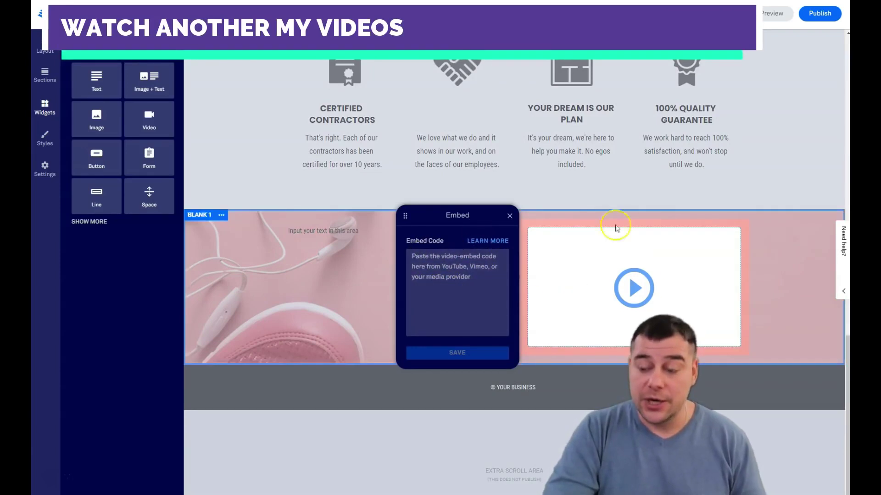
Step: Close the embed settings and add a second Text widget below the first placeholder
click(508, 216)
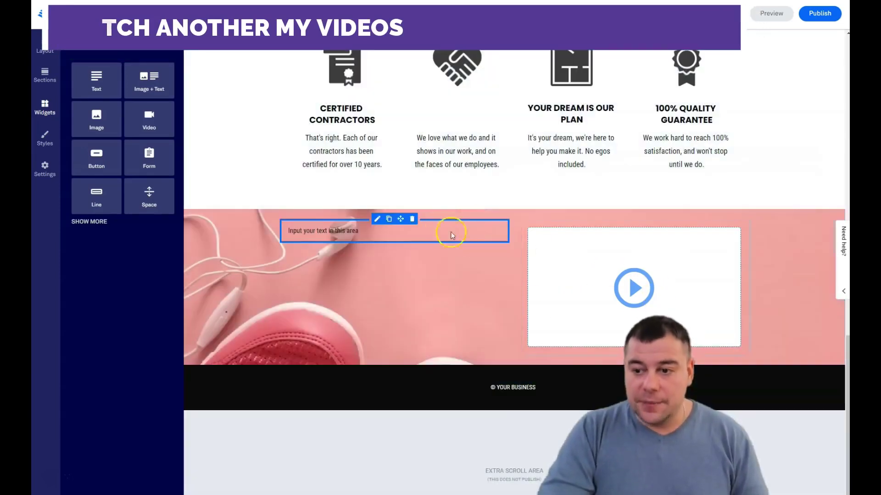
click(320, 232)
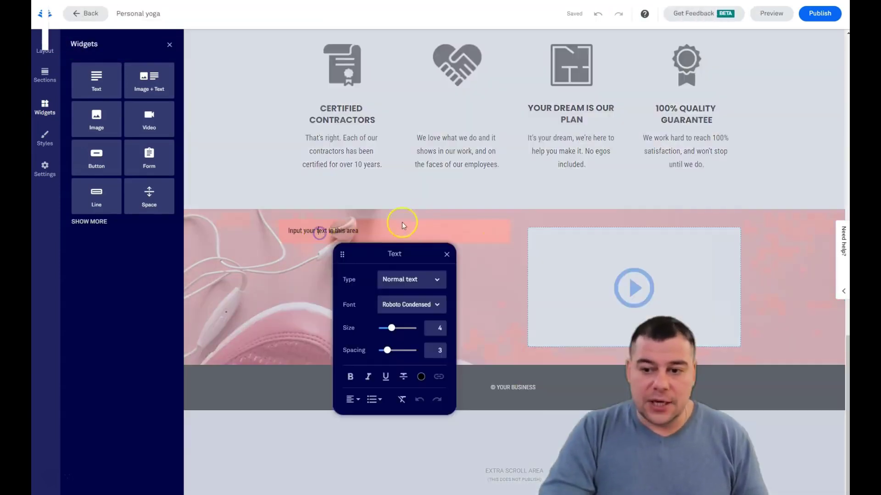
click(447, 256)
drag(92, 80, 341, 270)
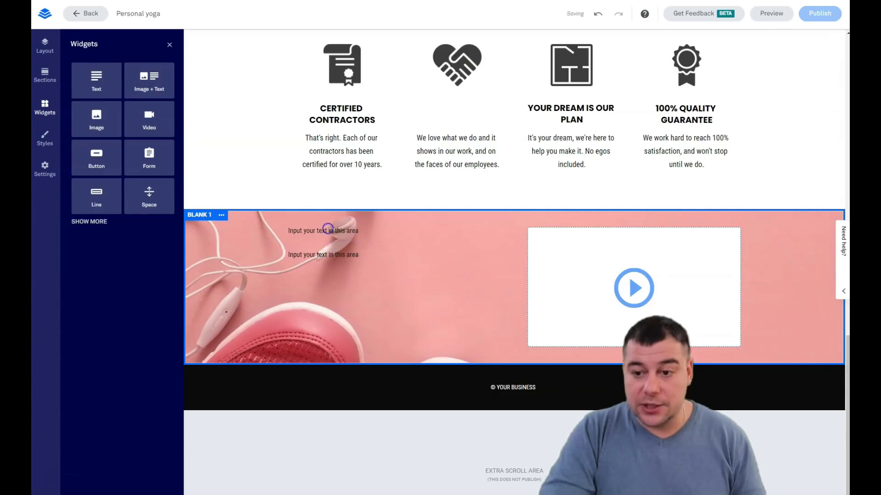
Step: Set the first text box to the Jumbo text style
click(328, 230)
click(419, 274)
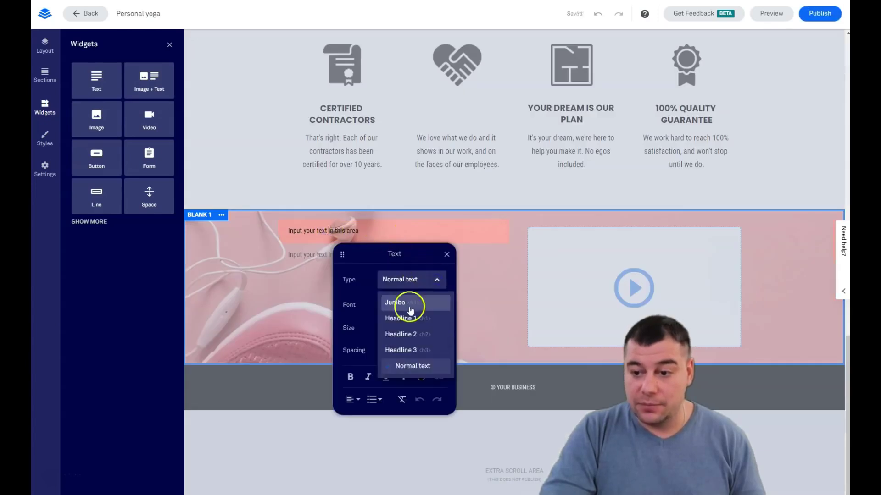
click(407, 303)
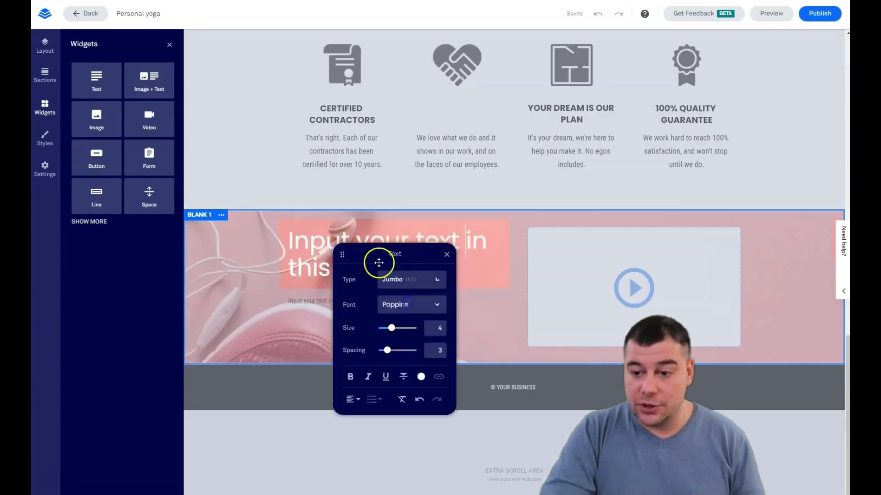
click(323, 303)
Step: Give the second text box a headline style and select the heading's placeholder text
click(378, 290)
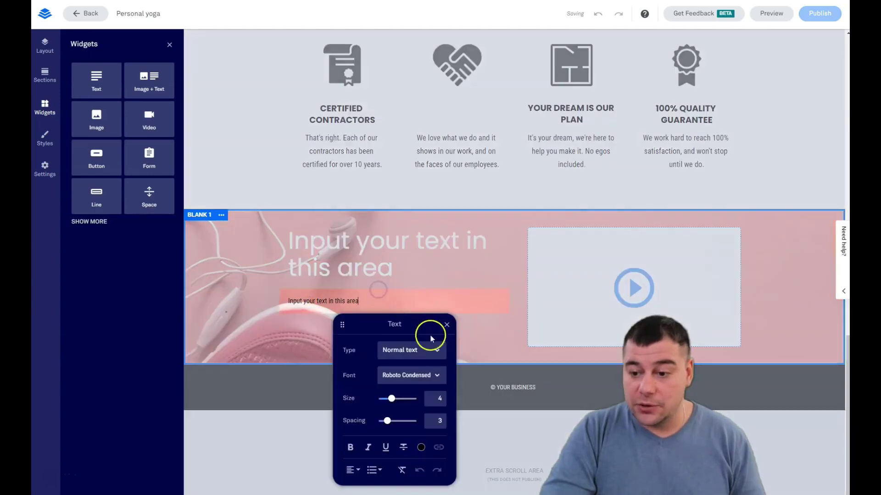
click(439, 353)
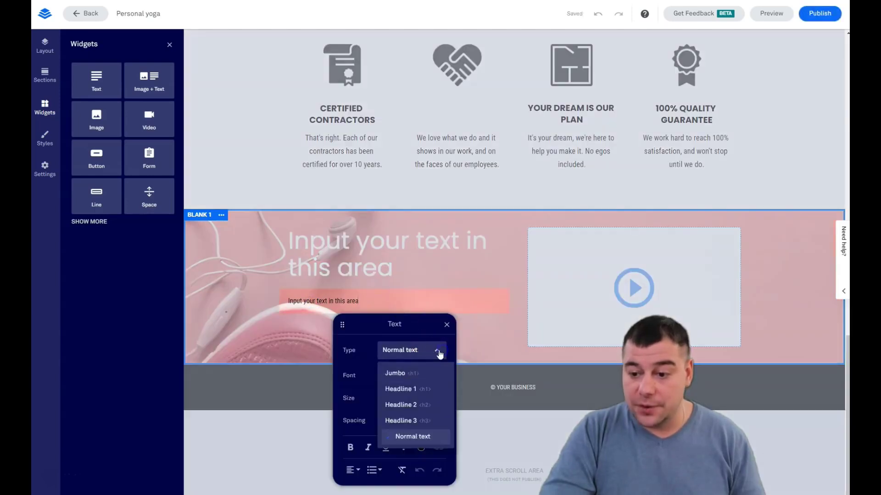
click(404, 420)
click(362, 250)
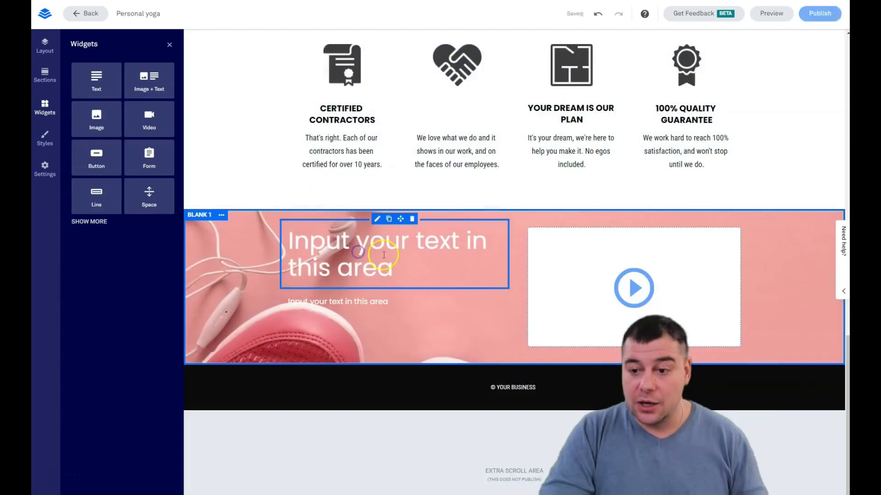
drag(393, 267, 286, 242)
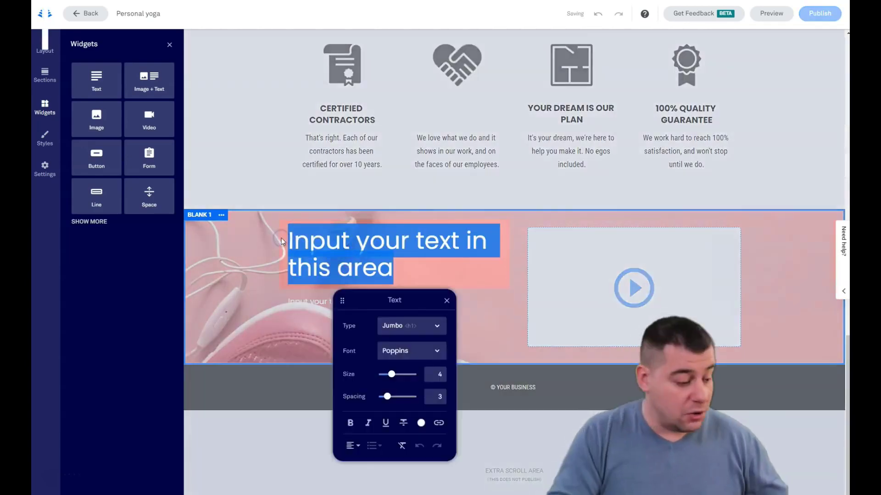
Step: Enter 'Check our Video' as the heading and 'We created it just for you' as the subtext
text(Check our Video)
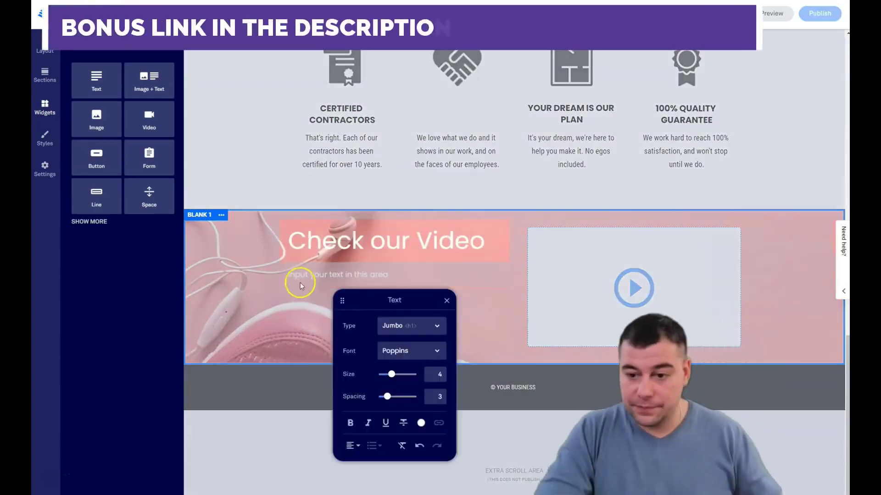
click(300, 282)
drag(388, 274, 287, 274)
text(We created it just for you)
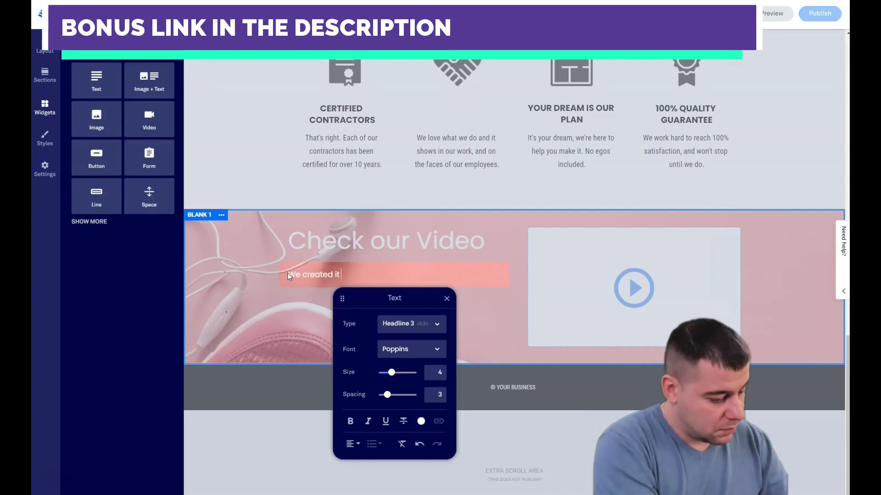
Step: Increase the subtext's size to 7 in its text settings
click(473, 319)
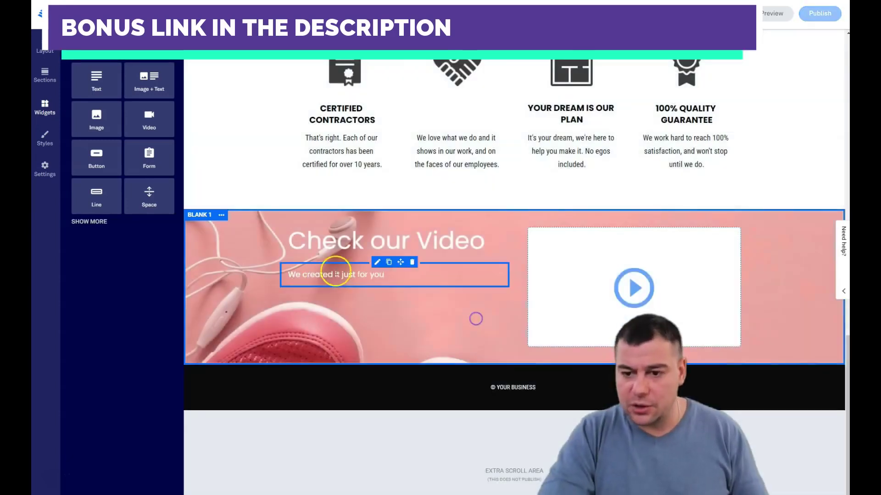
click(389, 277)
drag(395, 378, 401, 399)
click(387, 395)
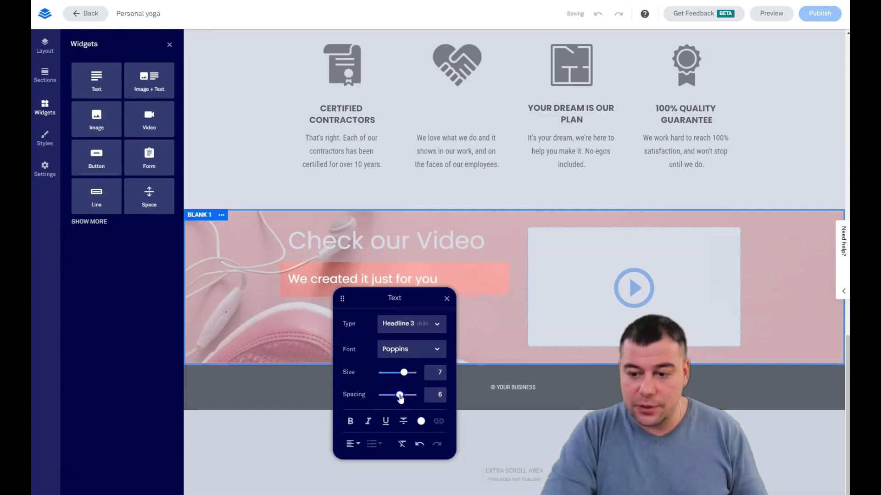
Step: Color the whole subtext line black from Recent Colors
drag(436, 280, 281, 277)
click(421, 422)
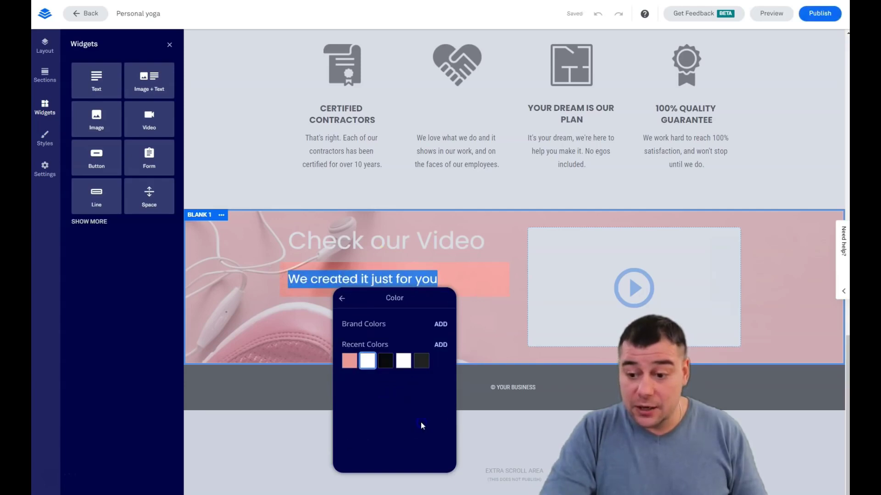
click(386, 363)
click(320, 323)
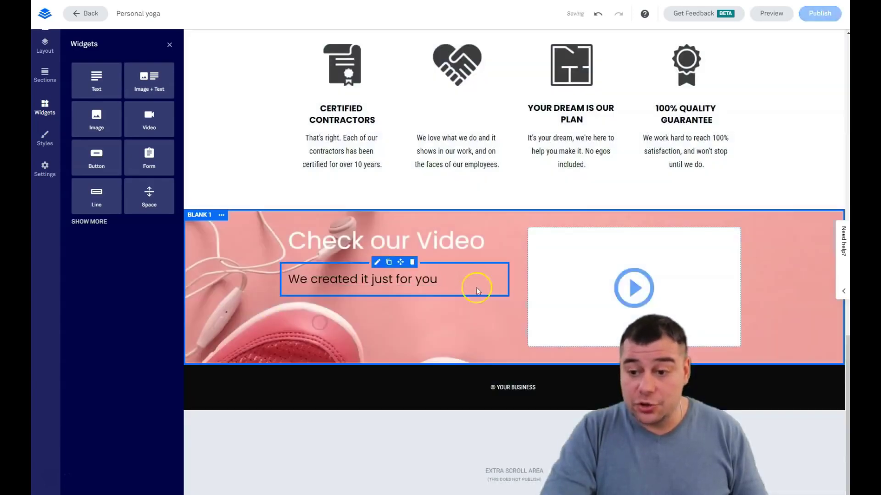
click(469, 329)
Step: Review the page Styles: Poppins headlines, Roboto Condensed body text and the pink background image
scroll(360, 321, down, 1)
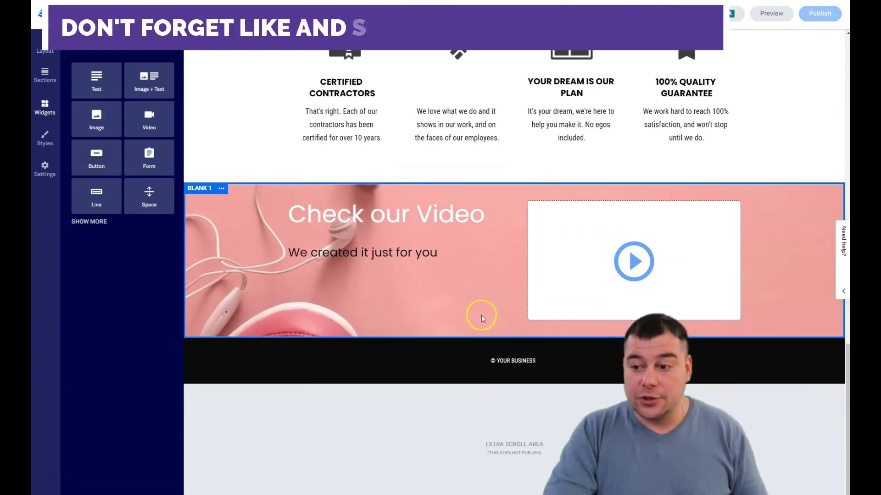
scroll(365, 296, up, 10)
scroll(365, 306, up, 8)
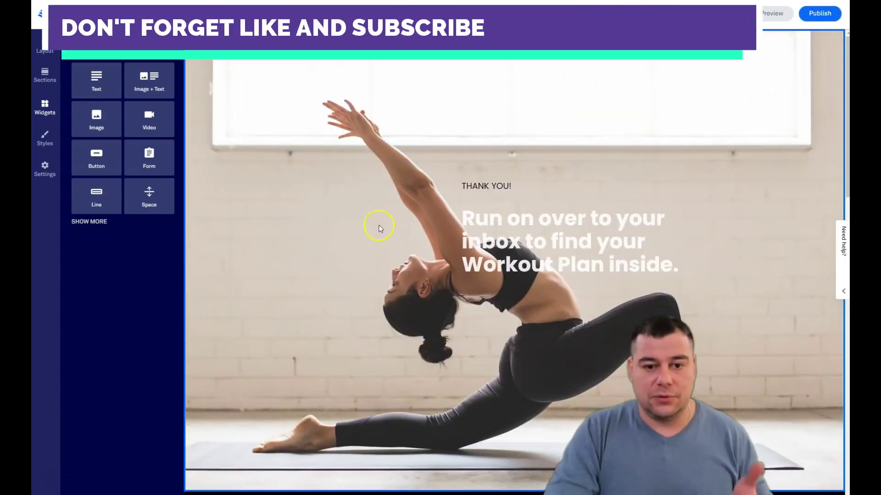
click(44, 141)
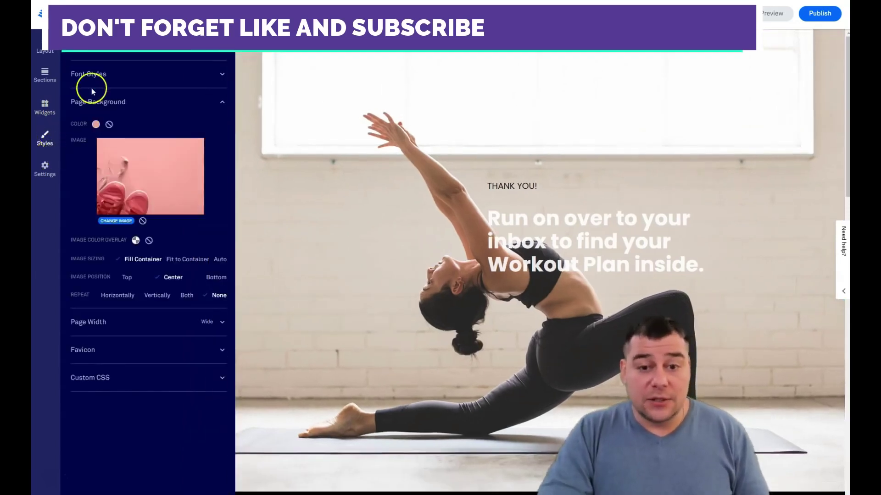
click(220, 79)
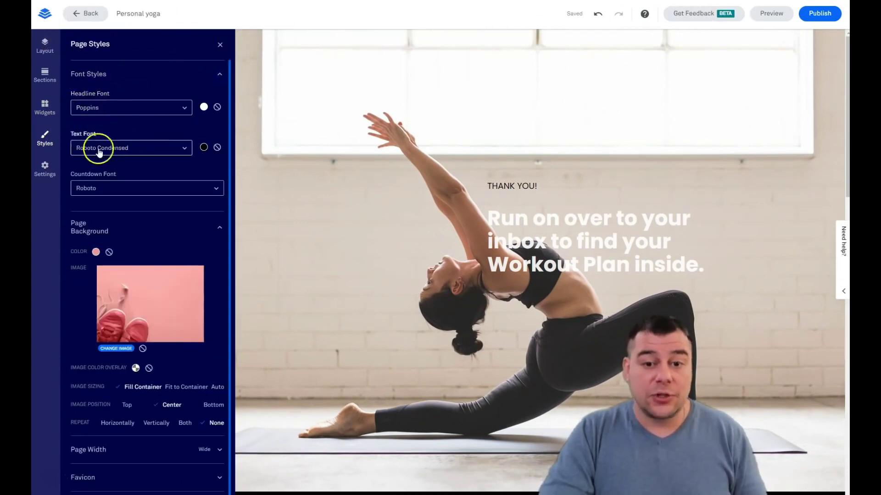
scroll(126, 176, down, 1)
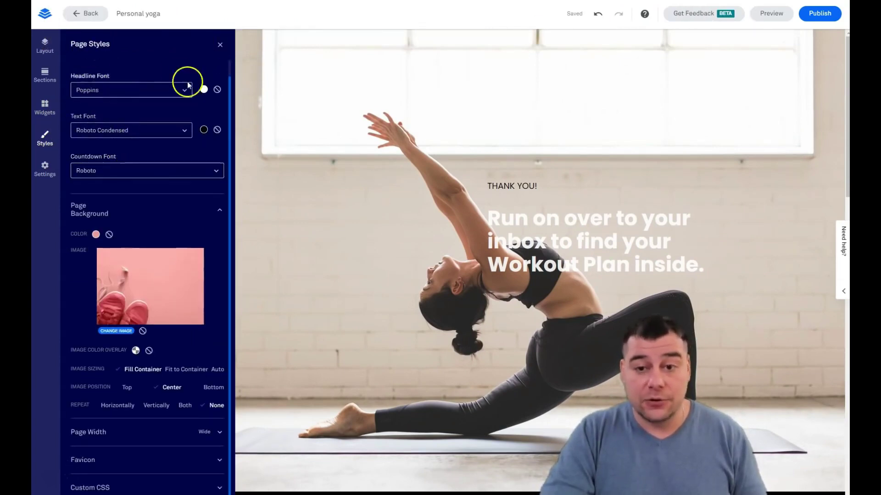
scroll(197, 177, down, 1)
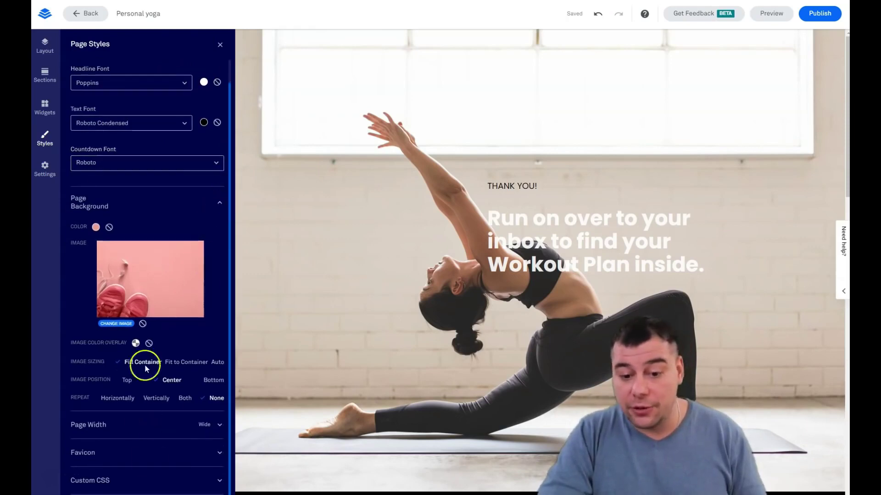
click(44, 168)
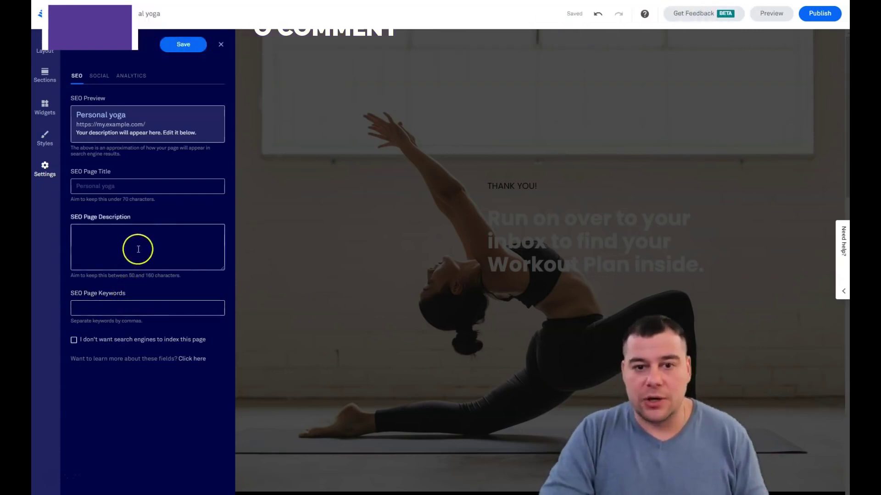
Step: Switch Page Settings to the Social tab to see the sharing preview, URL and description fields
click(97, 81)
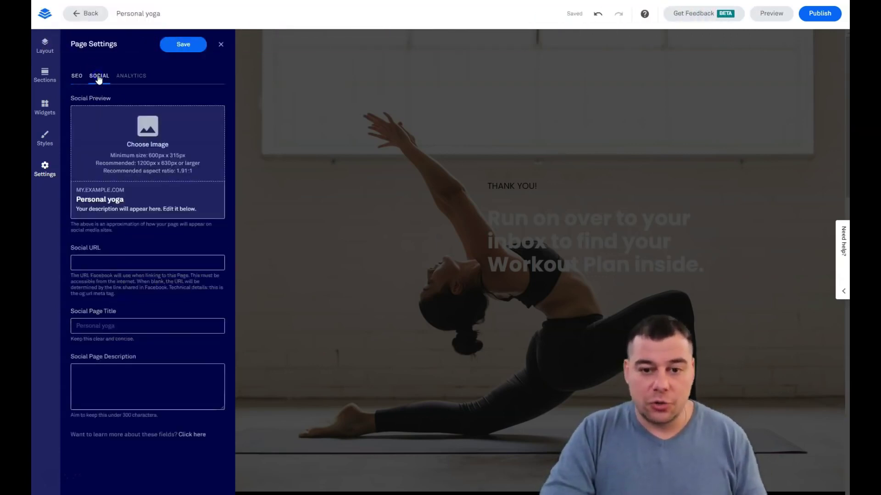
Step: Check the Analytics tab, return to the SEO tab, and save the page settings
click(137, 166)
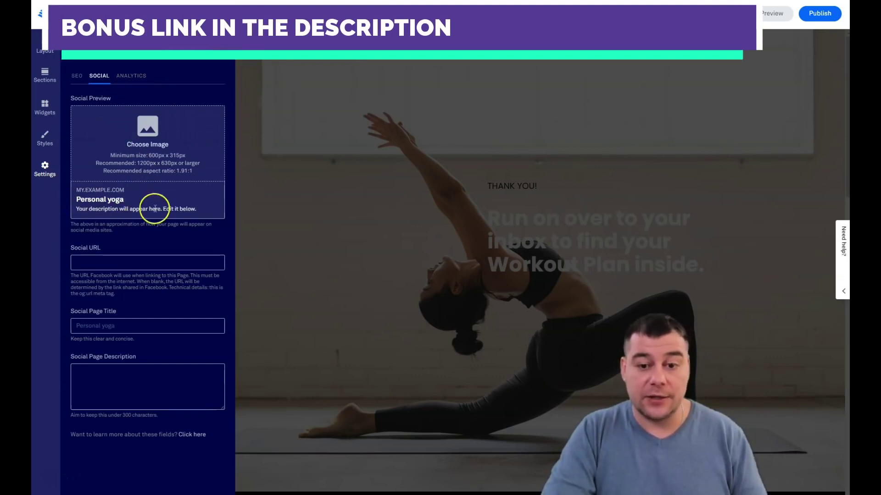
click(129, 77)
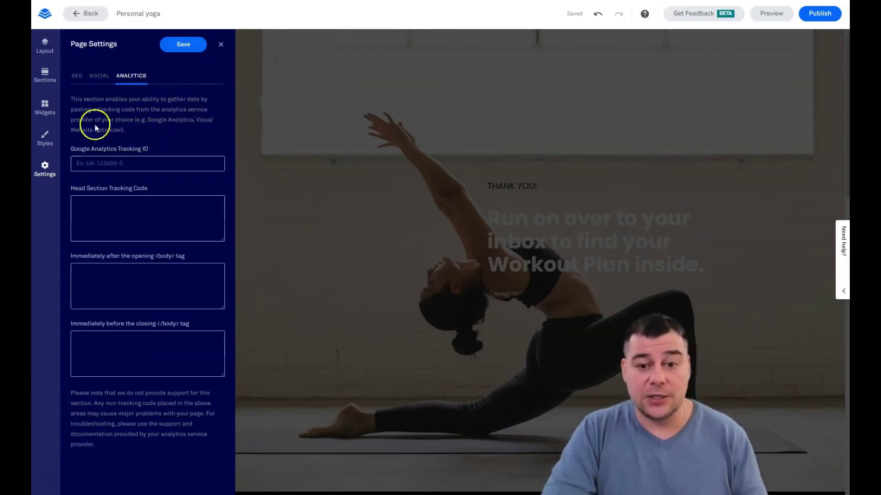
click(78, 76)
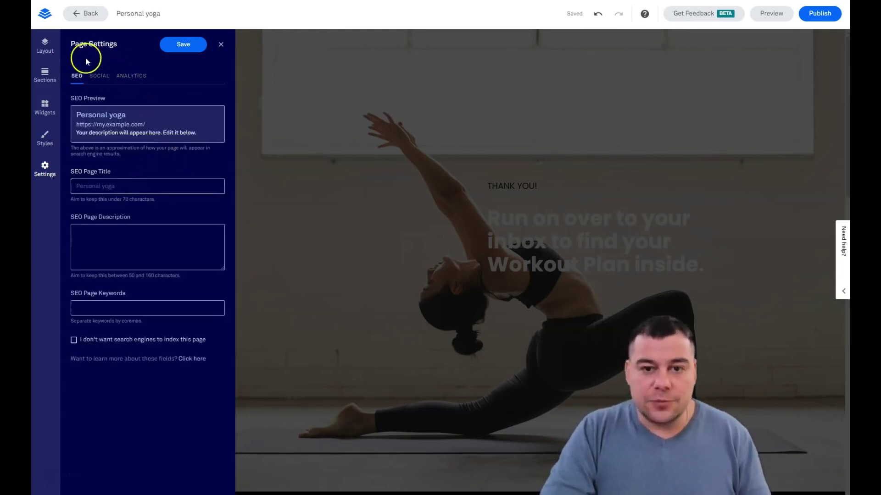
click(190, 44)
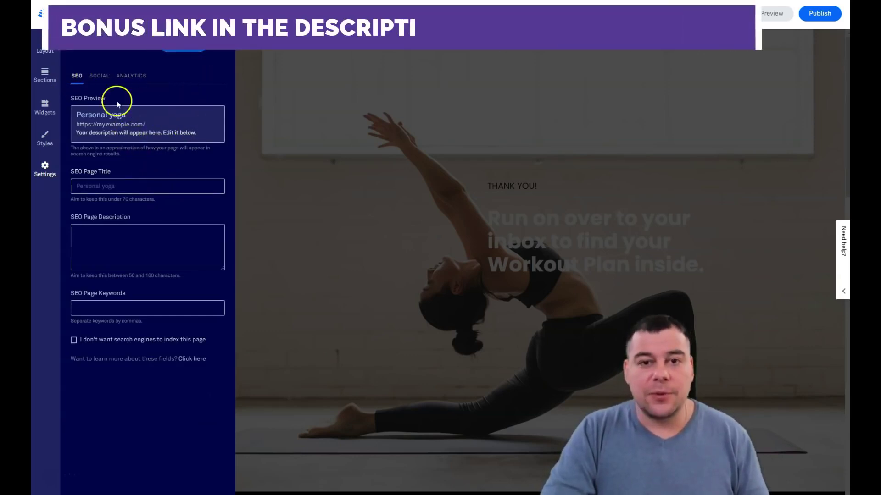
Step: Close Page Settings and look over the page from the hero down to the Check our Video section
click(81, 54)
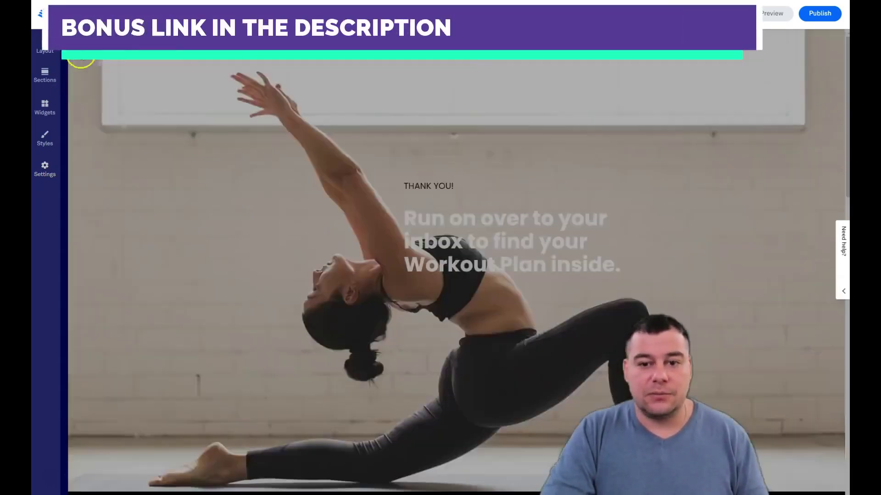
scroll(360, 207, down, 10)
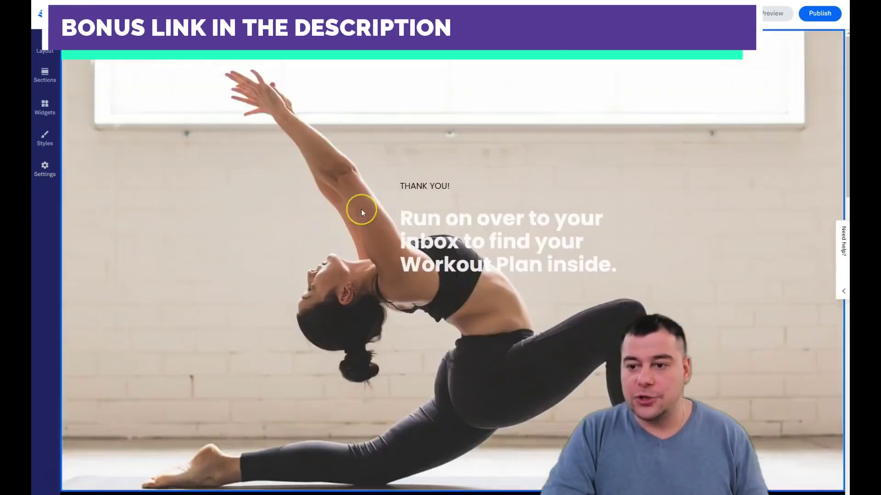
scroll(358, 211, down, 10)
scroll(358, 212, up, 10)
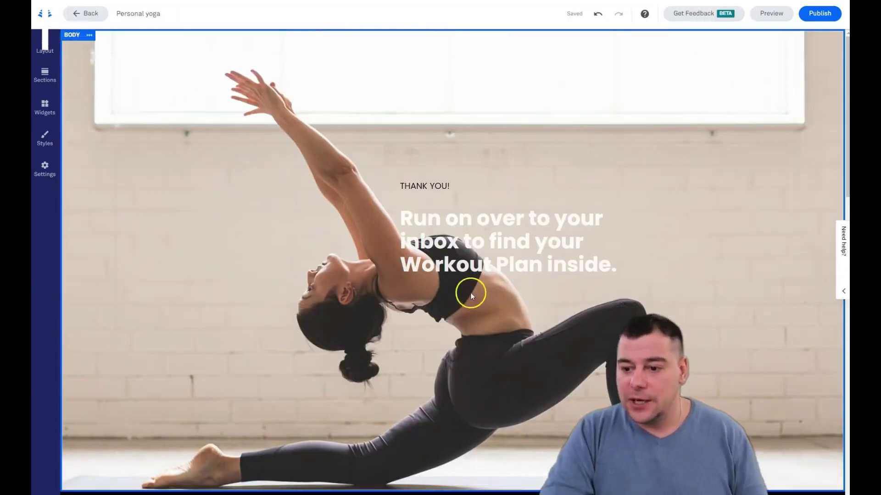
scroll(468, 293, down, 7)
scroll(464, 287, down, 6)
scroll(461, 287, up, 4)
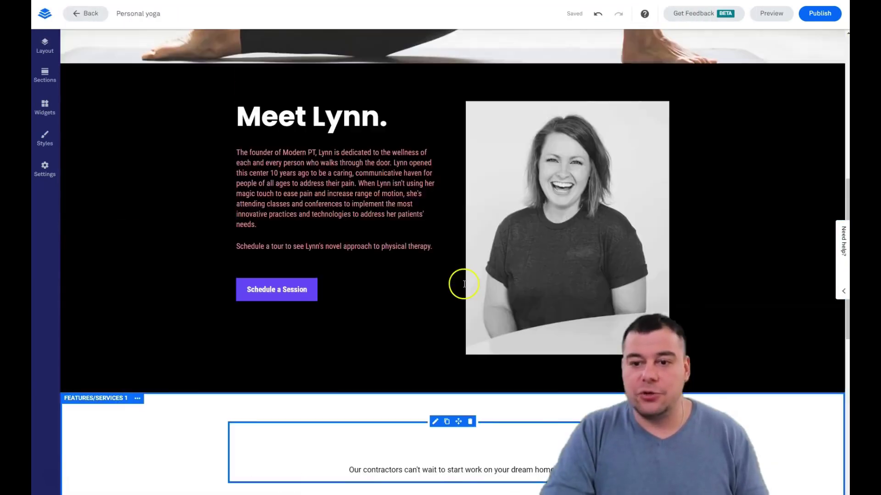
scroll(454, 282, down, 10)
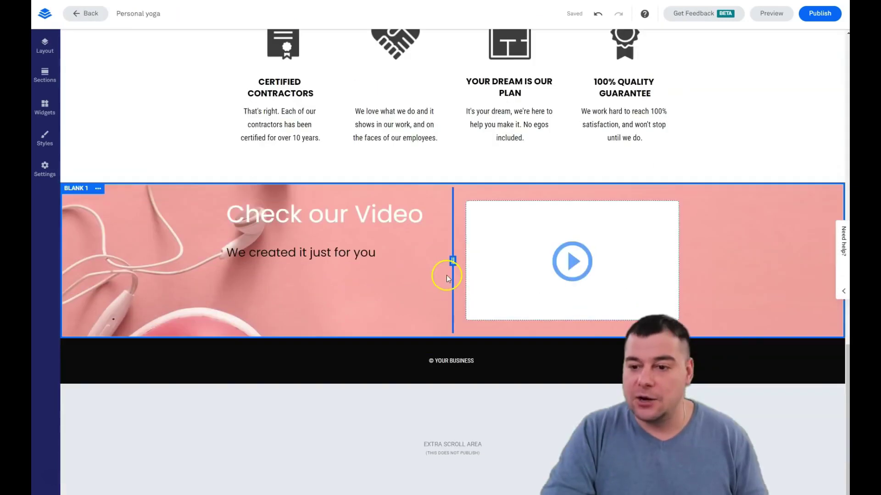
scroll(442, 274, up, 15)
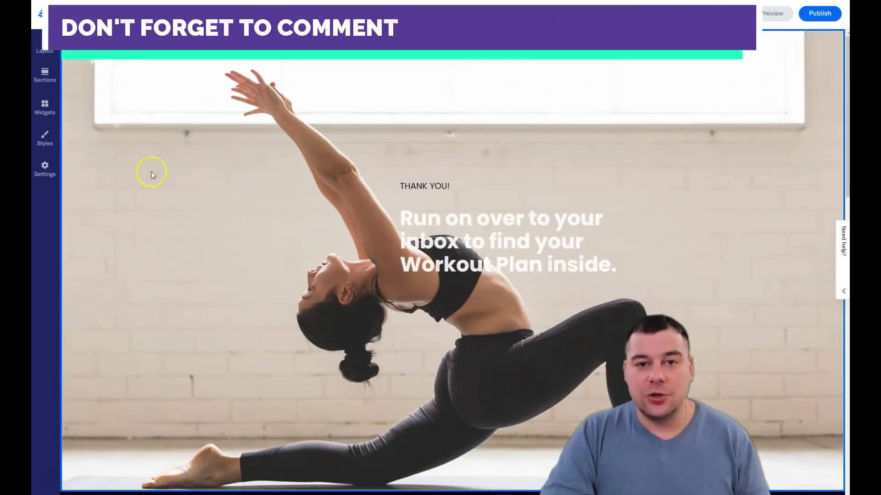
click(173, 200)
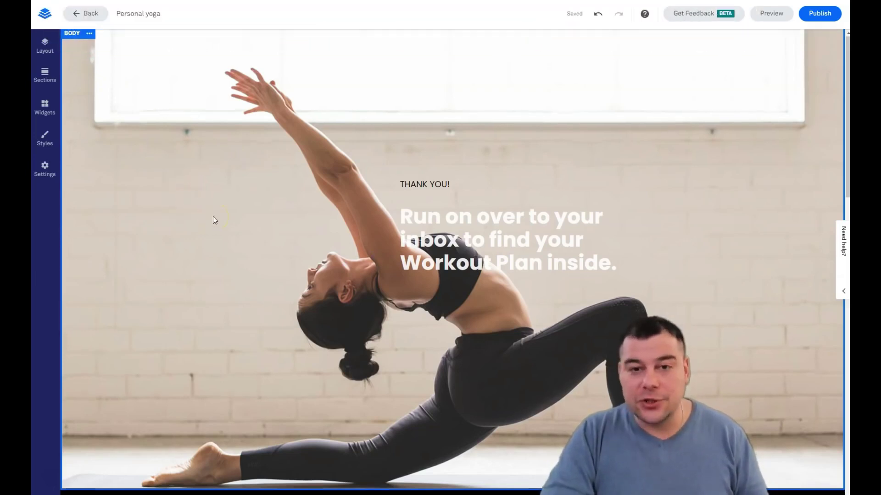
scroll(212, 217, down, 15)
scroll(213, 220, down, 3)
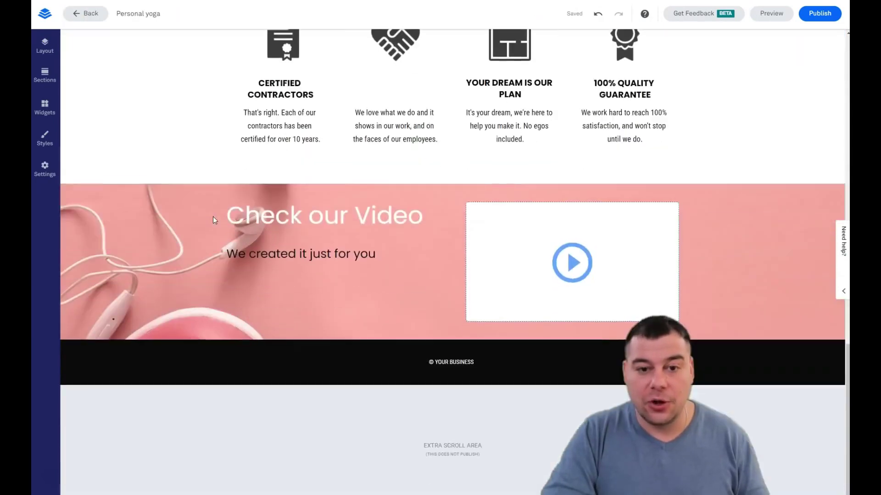
scroll(213, 220, up, 12)
scroll(213, 220, up, 7)
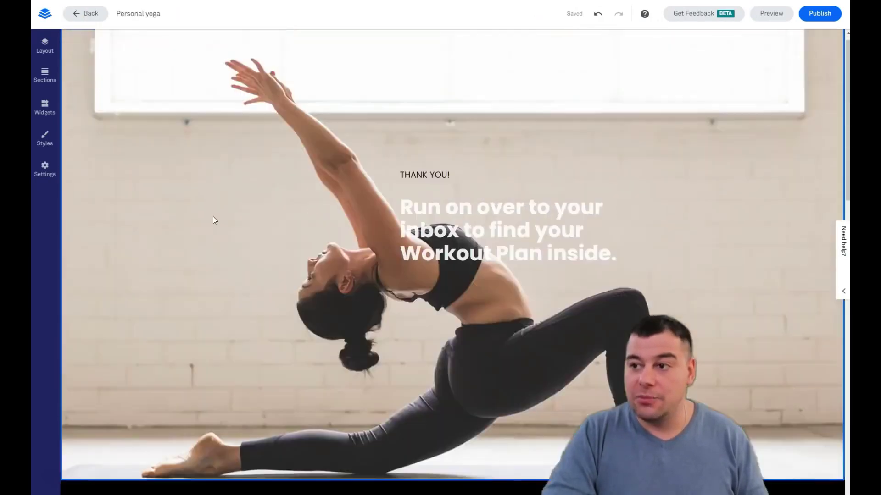
click(252, 151)
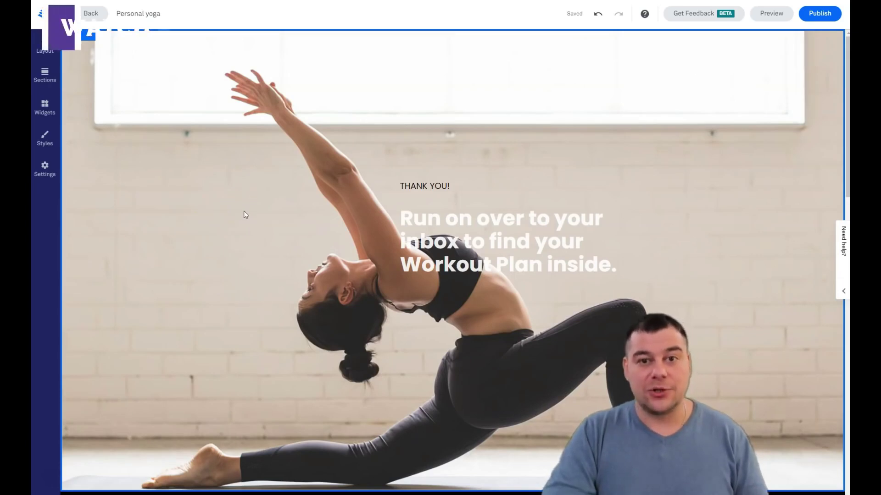
Step: Leave the editor and return to the Landing Pages dashboard
click(265, 210)
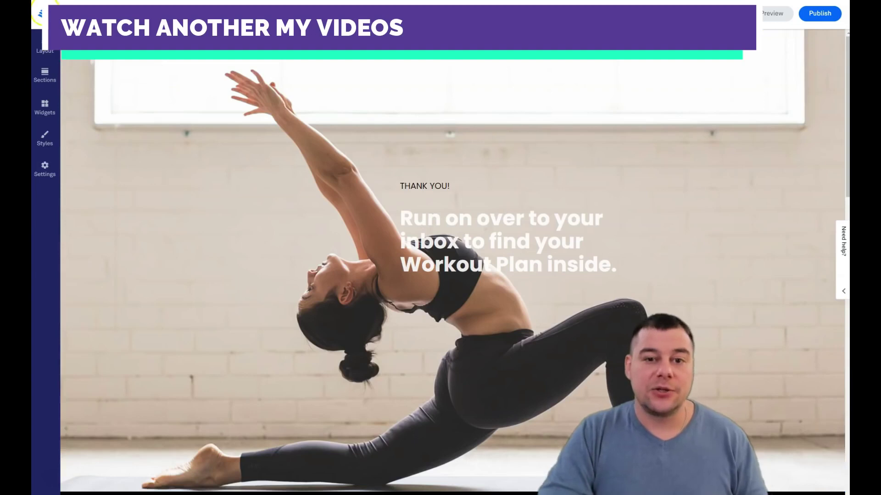
click(147, 61)
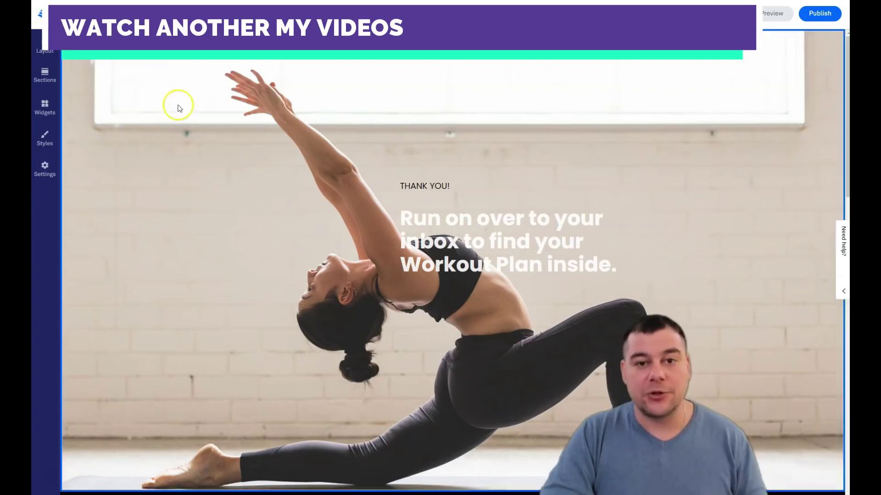